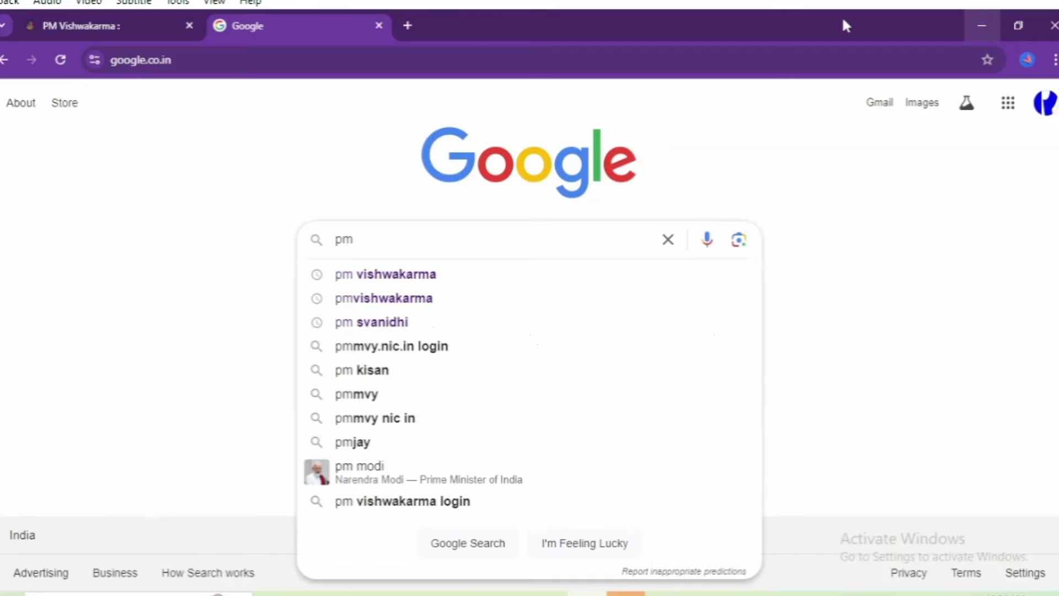
# Step: Search Google for 'pm vishwakarma' and open the official site pmvishwakarma.gov.in
pyautogui.click(404, 278)
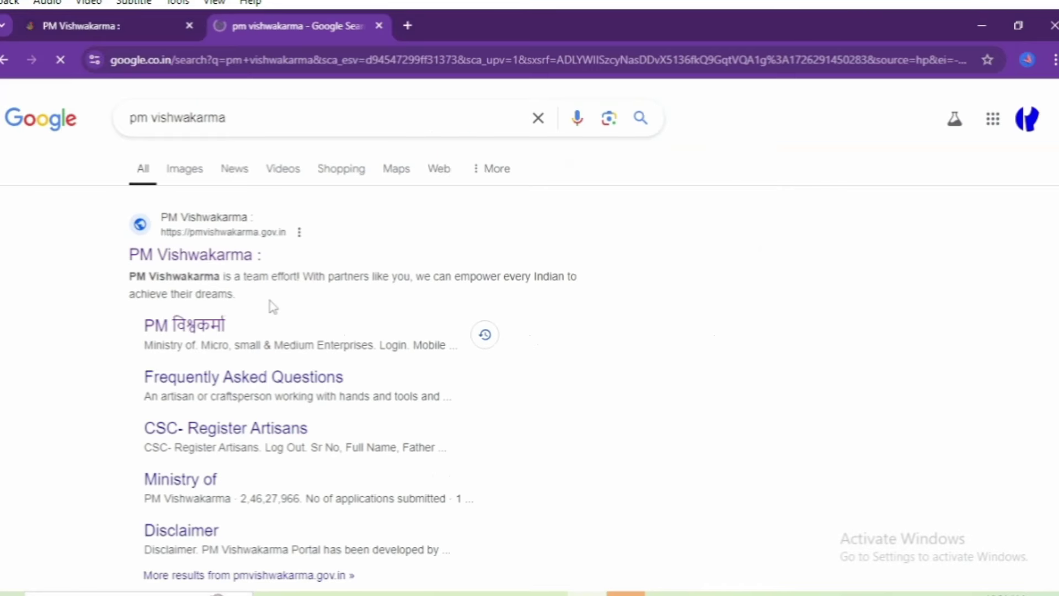
pyautogui.click(222, 265)
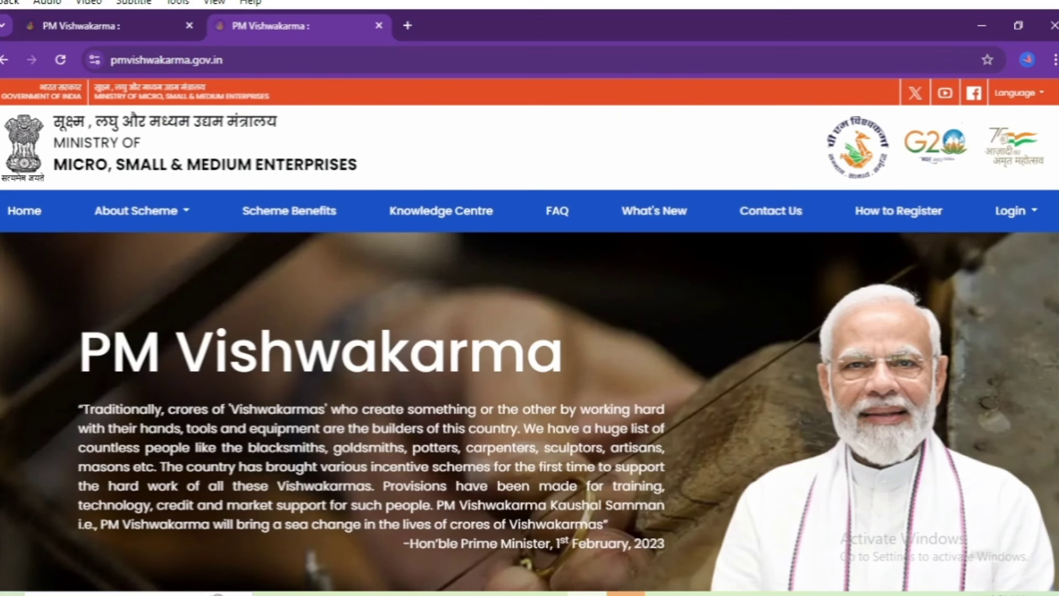
# Step: Go to the CSC – Register Artisans login from the portal's Login menu
pyautogui.click(1010, 211)
pyautogui.moveTo(932, 265)
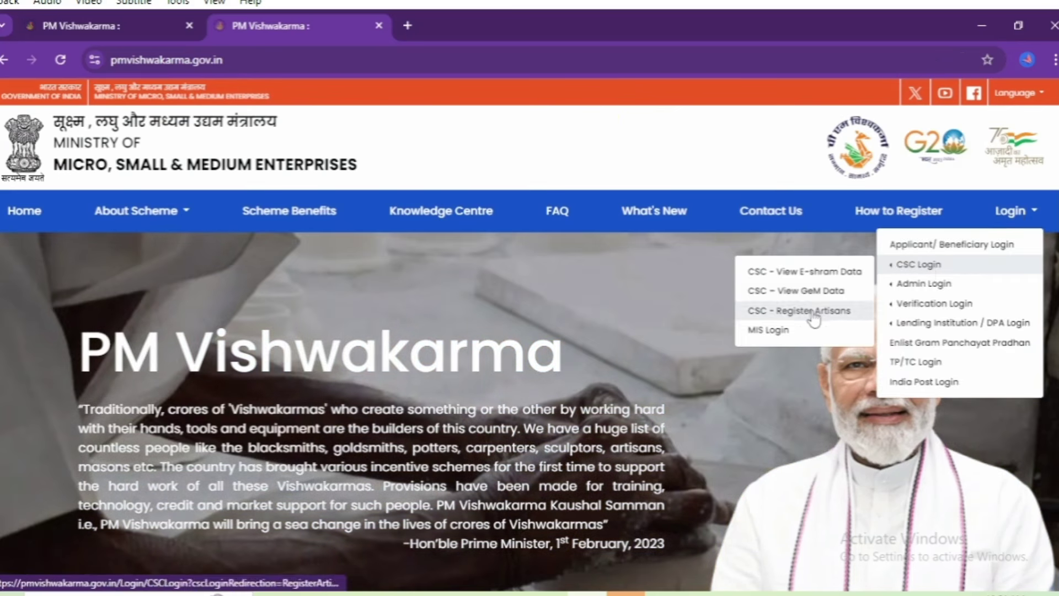
pyautogui.click(805, 307)
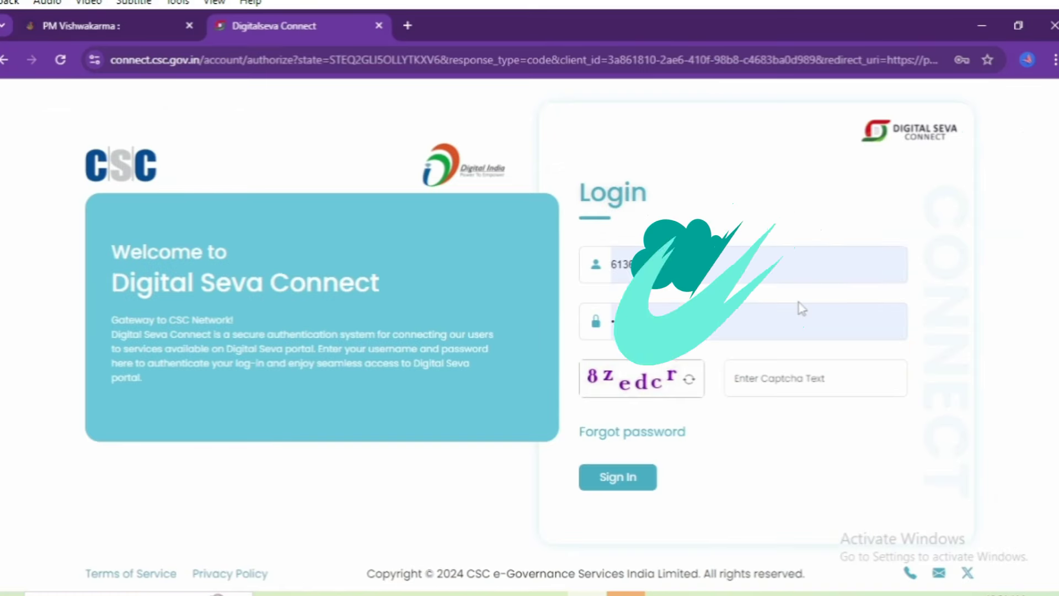
# Step: Enter the displayed captcha and sign in to Digital Seva Connect
pyautogui.click(798, 379)
pyautogui.write('8')
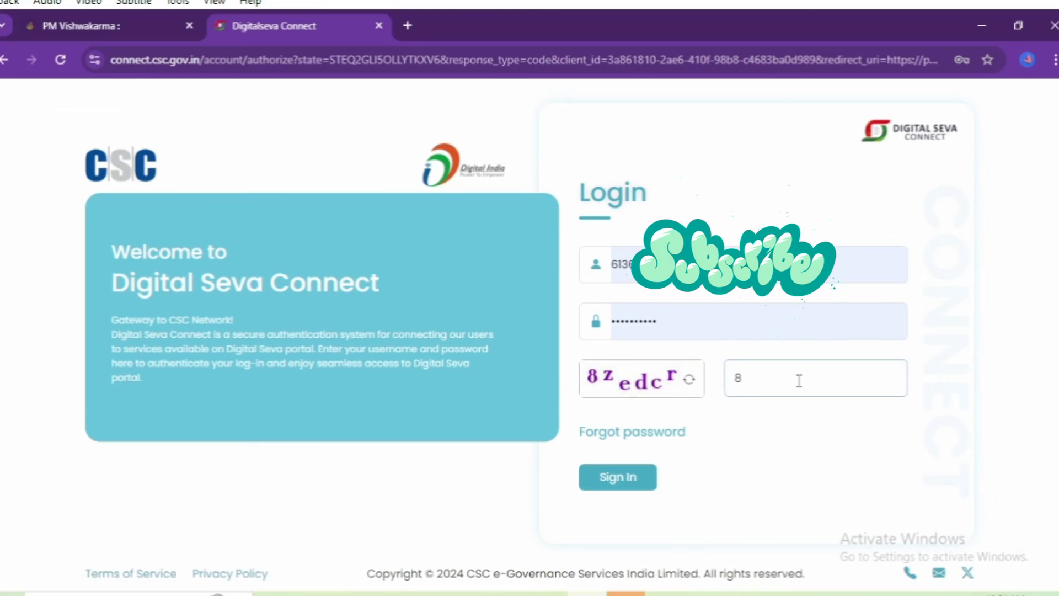
pyautogui.write('z')
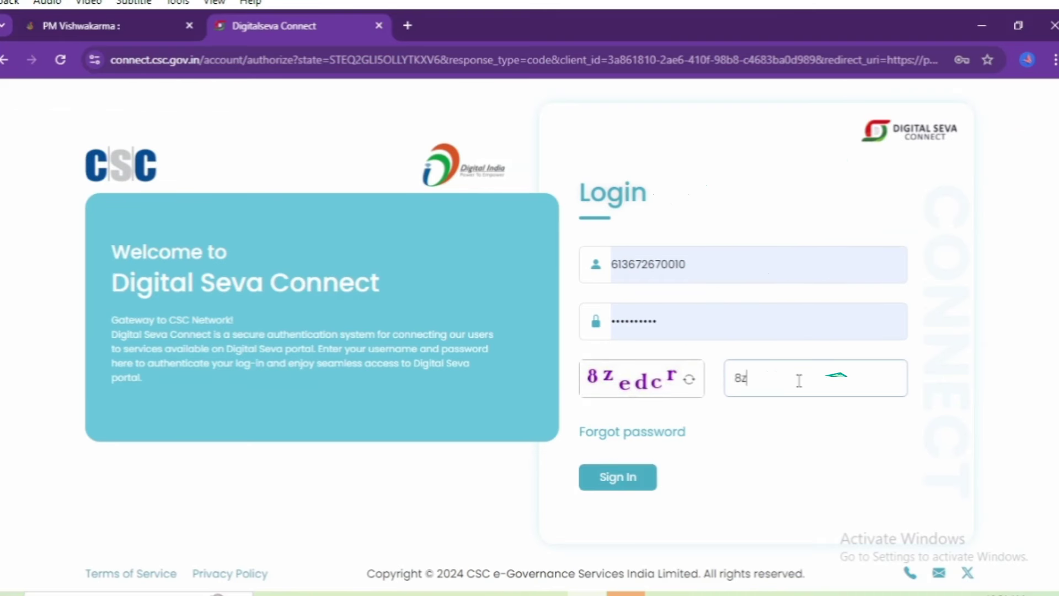
pyautogui.write('edcr')
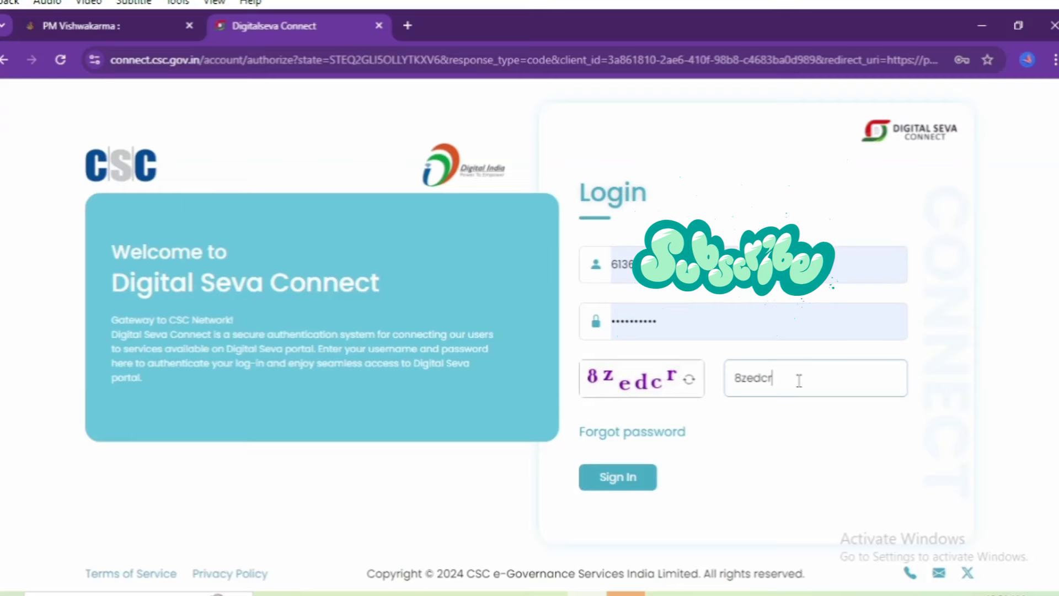
pyautogui.click(617, 478)
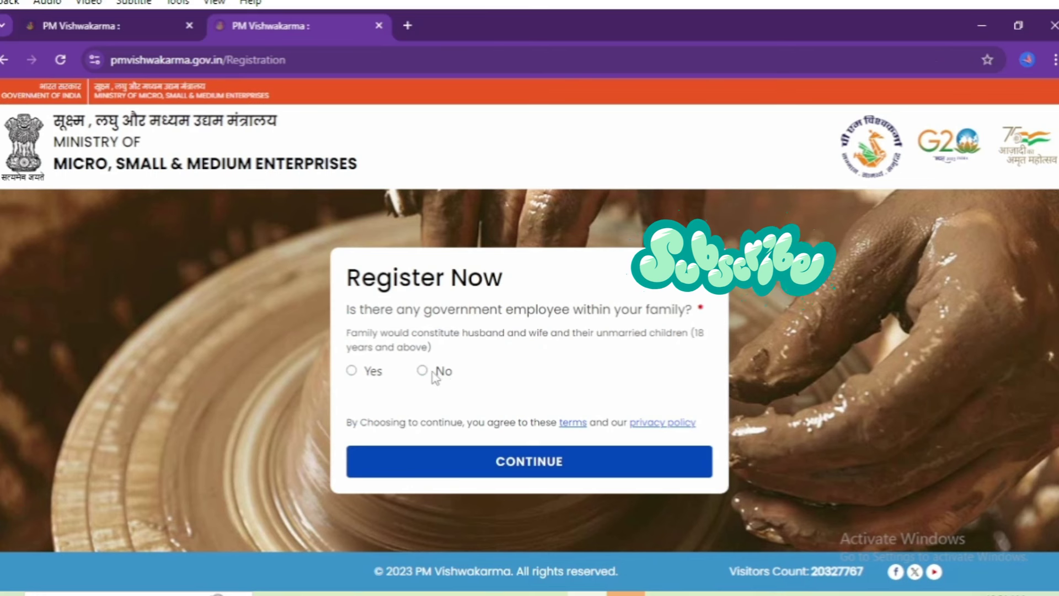
# Step: Answer No to the government-employee and earlier-loan questions and continue to Aadhaar verification
pyautogui.click(424, 370)
pyautogui.click(416, 458)
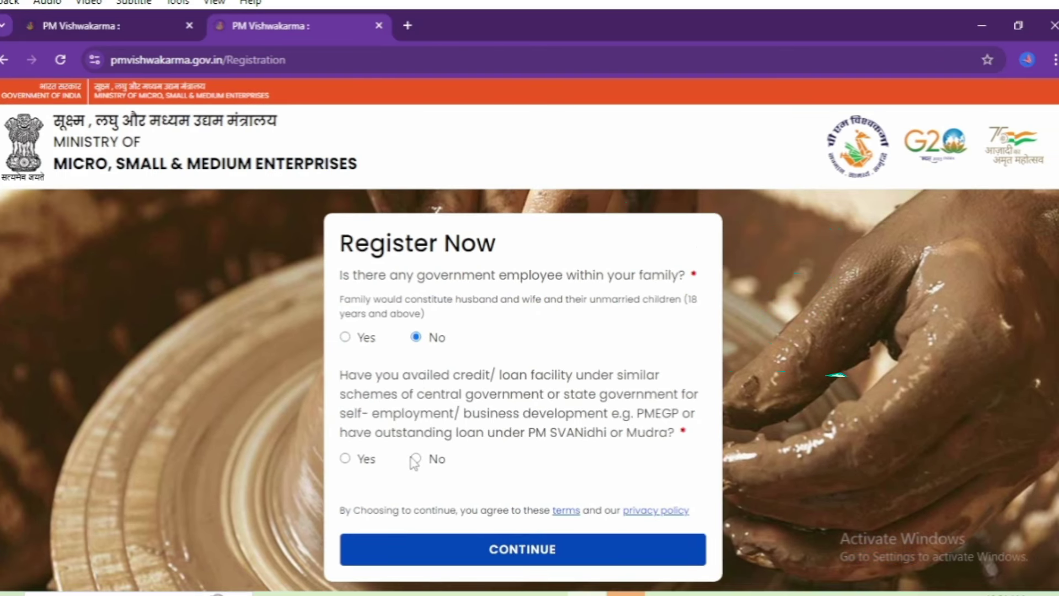
pyautogui.scroll(-1, 552, 464)
pyautogui.click(555, 496)
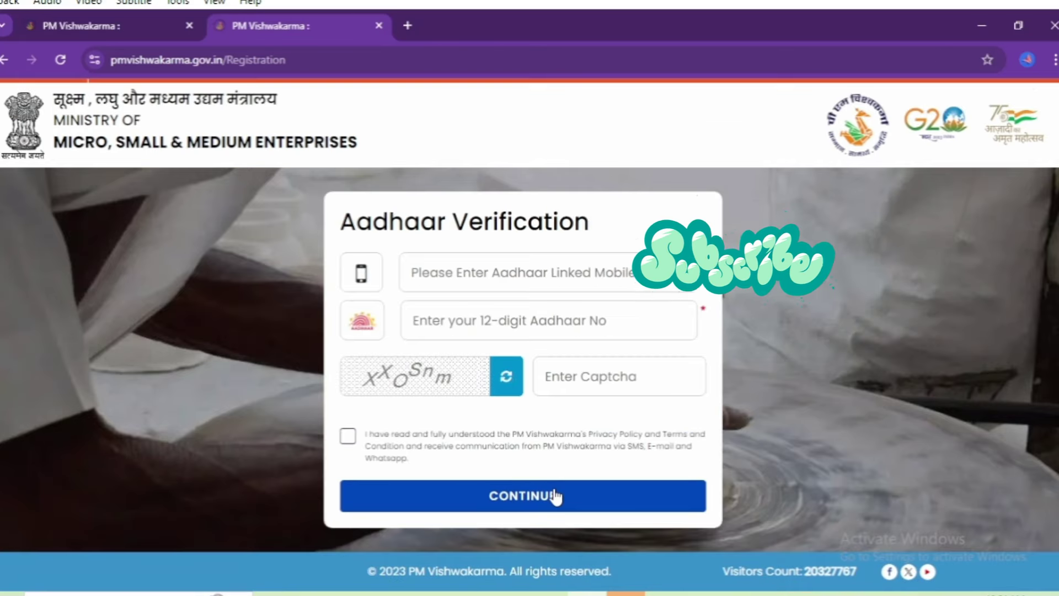
# Step: Fill in the applicant's mobile number, Aadhaar number and captcha, and accept the terms
pyautogui.click(521, 277)
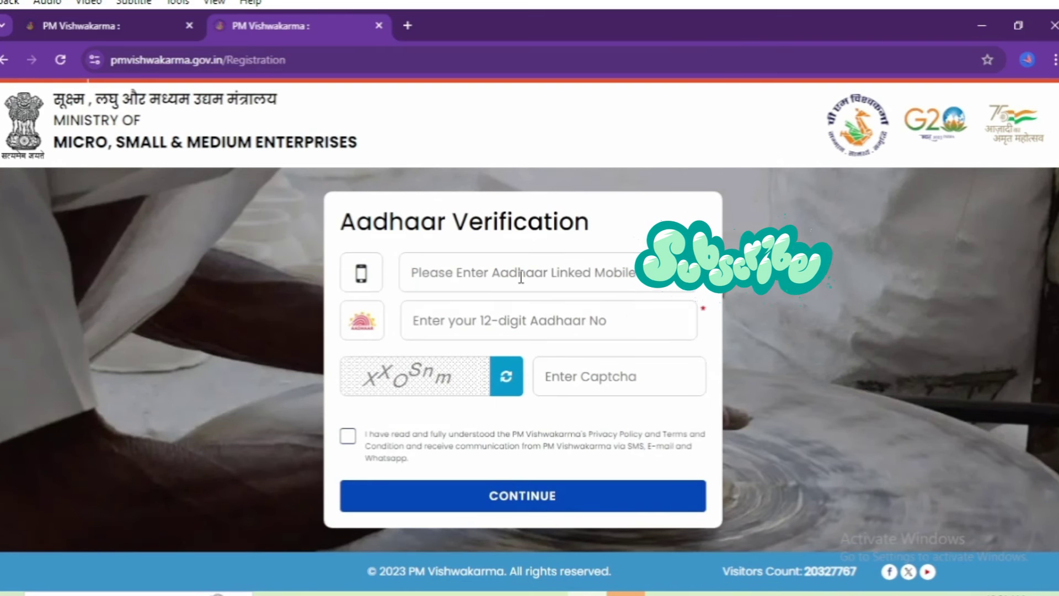
pyautogui.write('81')
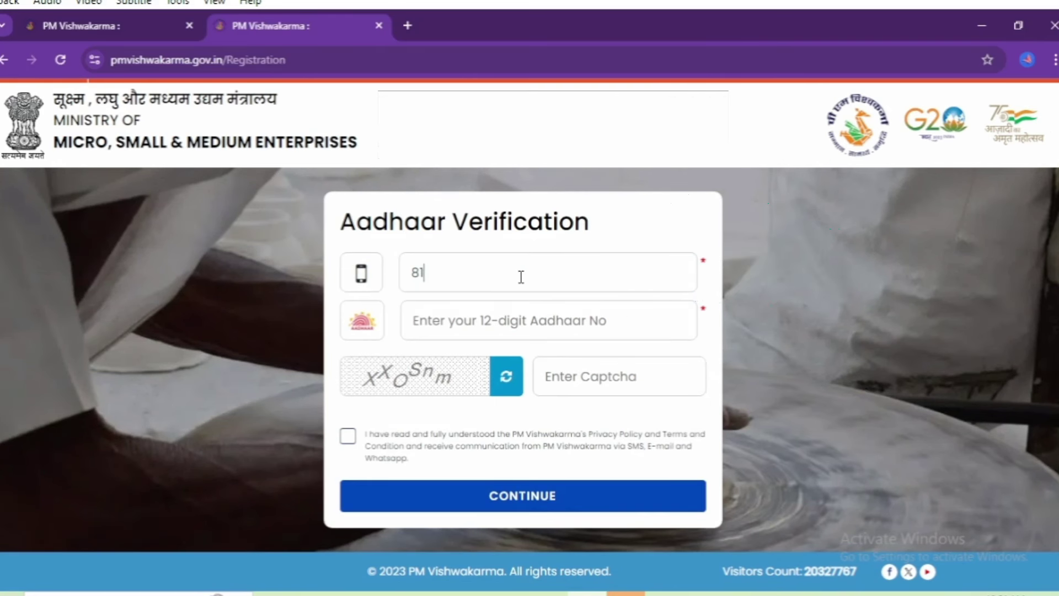
pyautogui.write('8')
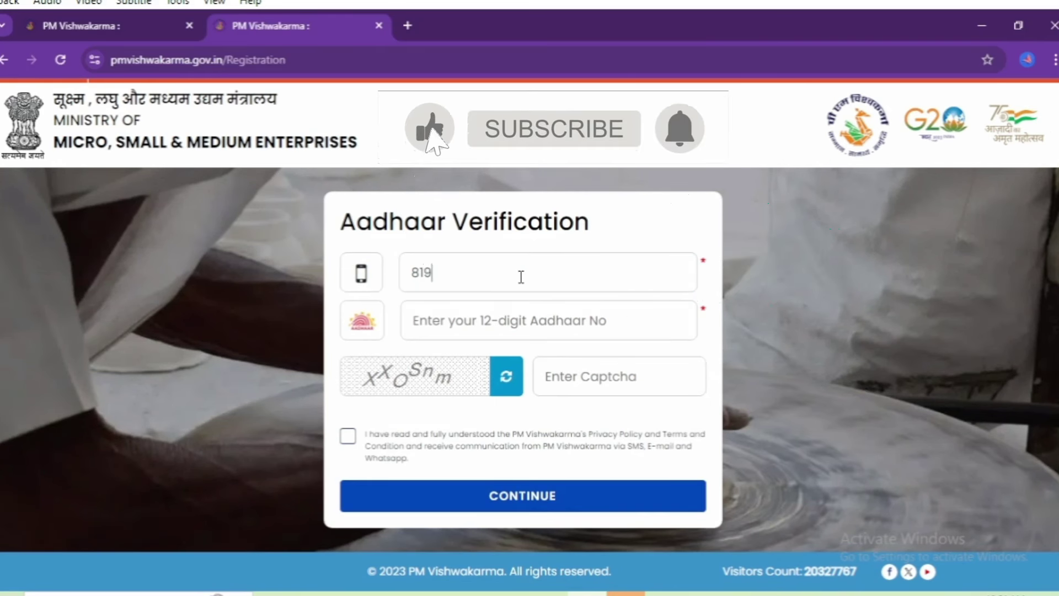
pyautogui.write('•••••••')
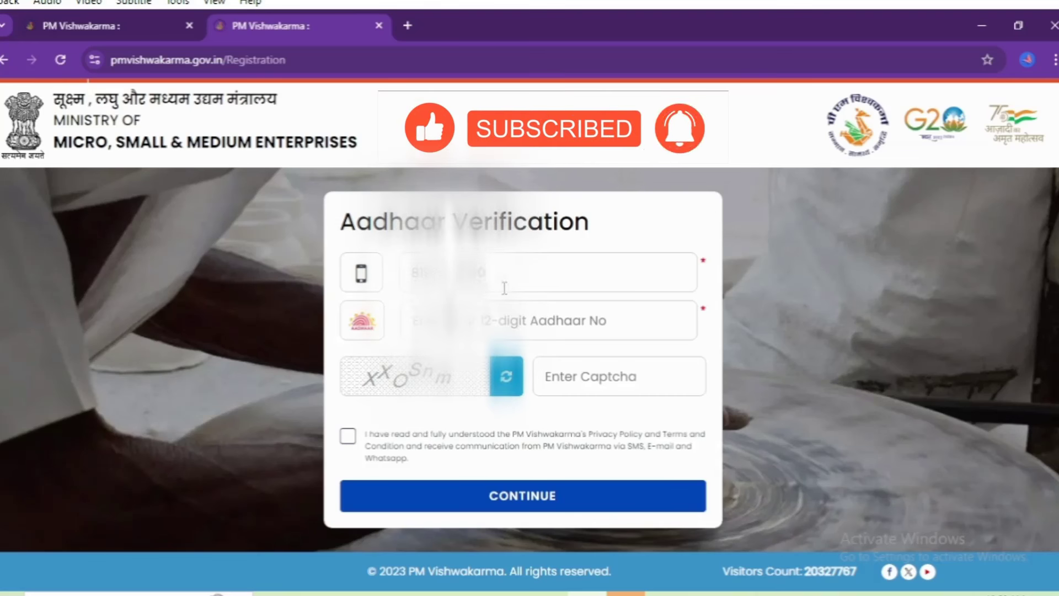
pyautogui.click(496, 314)
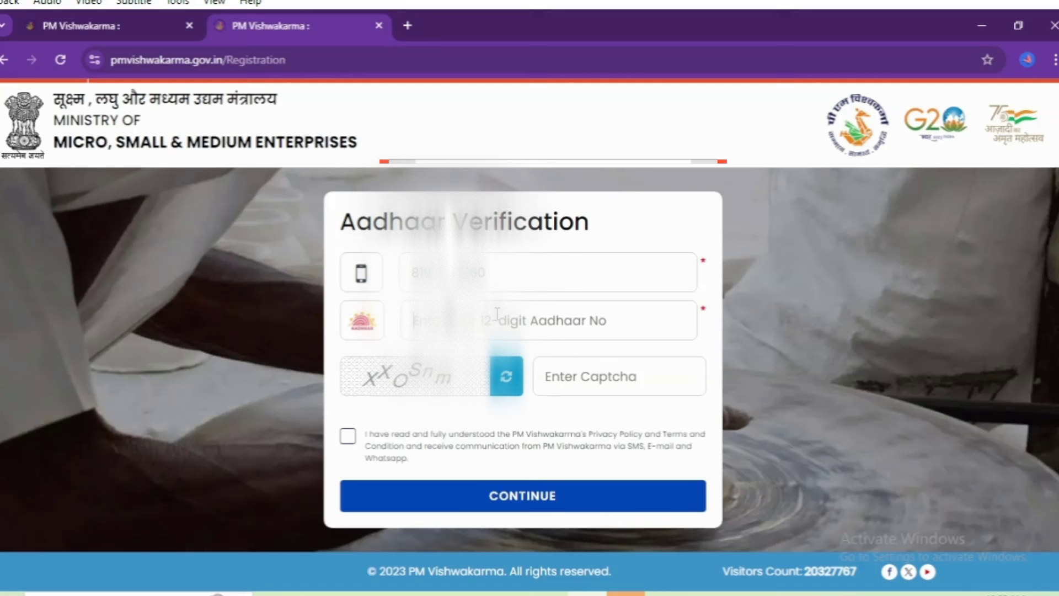
pyautogui.write('46••')
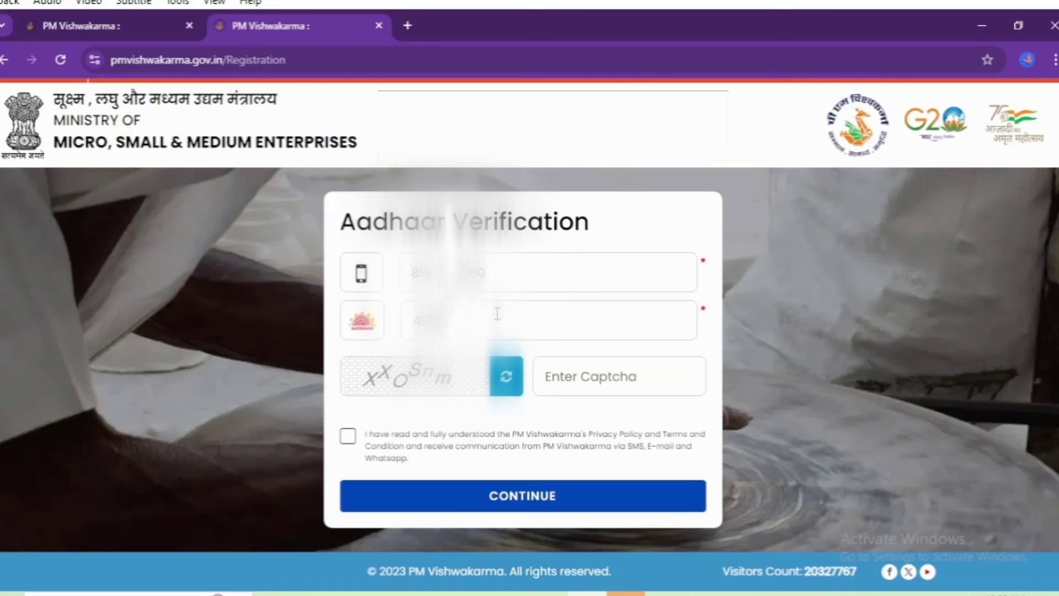
pyautogui.write('••••4152')
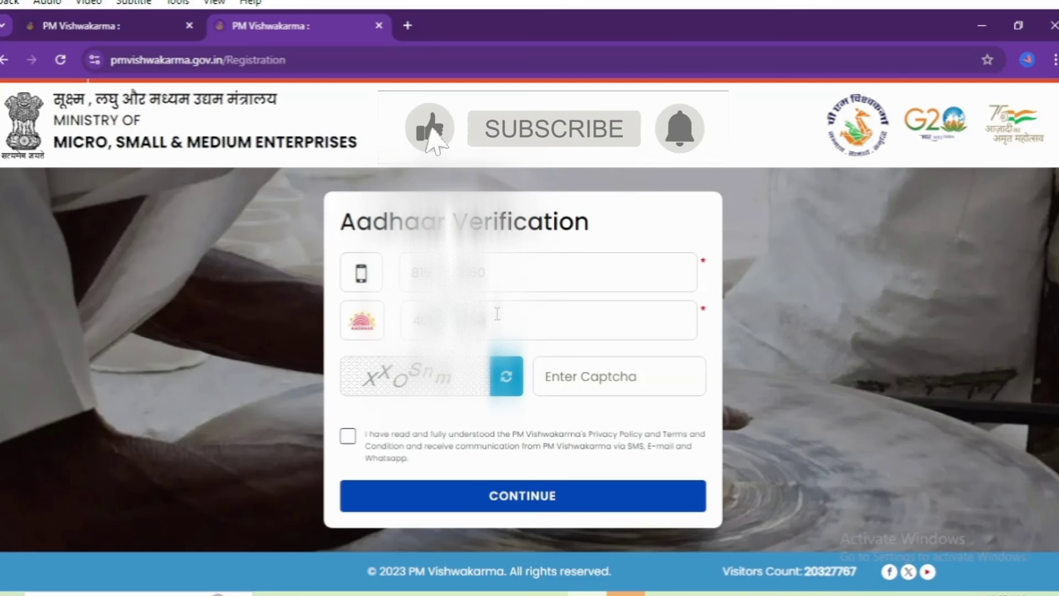
pyautogui.click(612, 391)
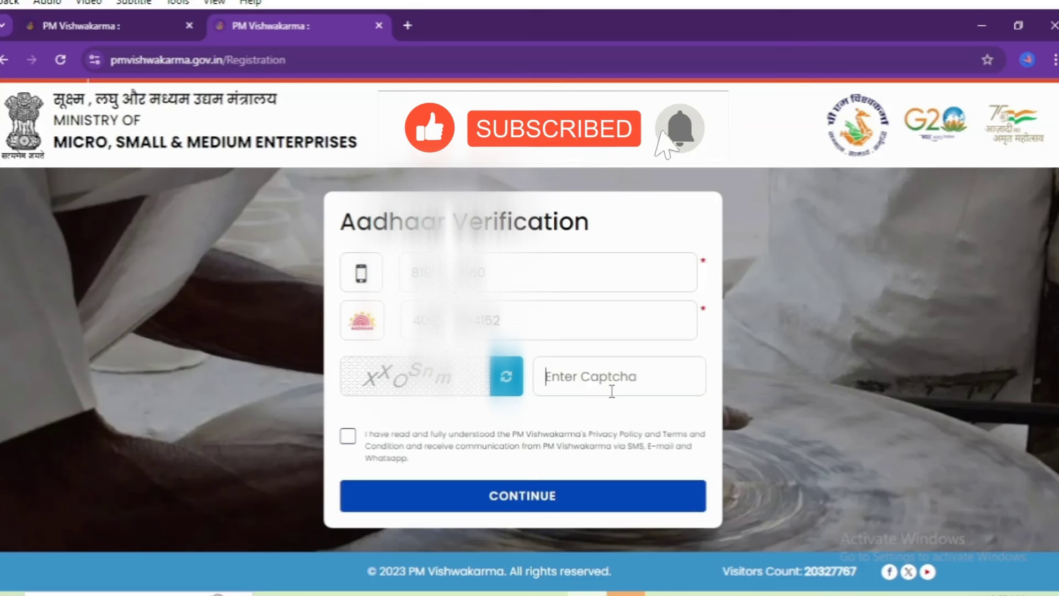
pyautogui.write('XX')
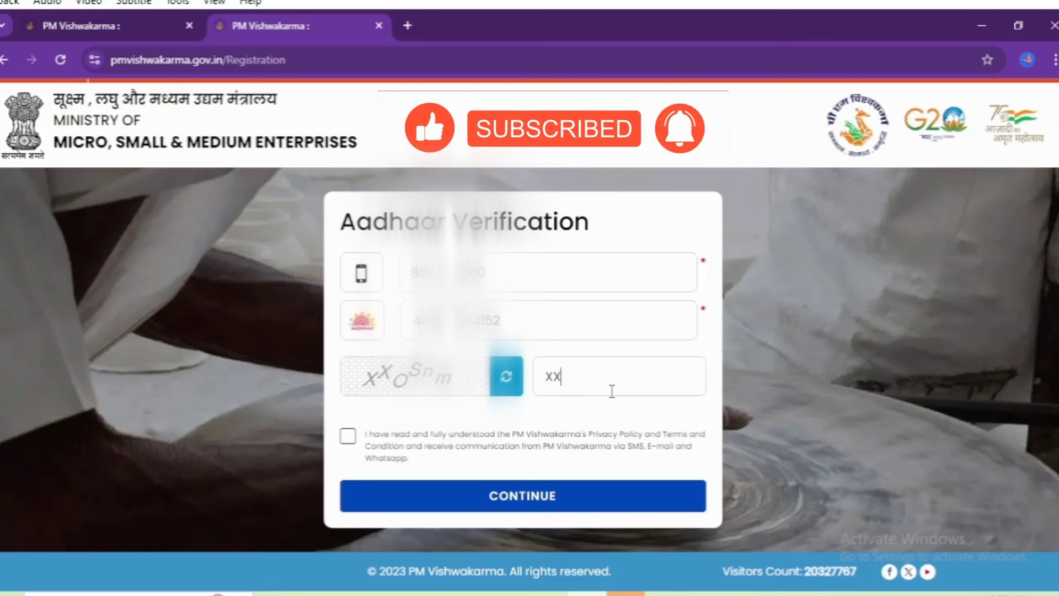
pyautogui.write('OSnm')
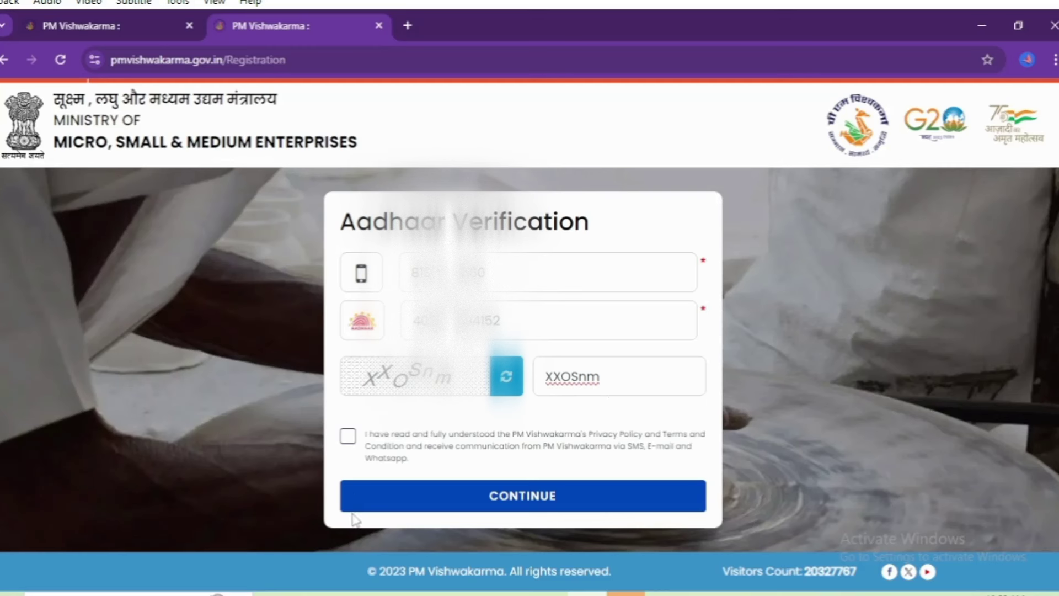
pyautogui.click(348, 437)
# Step: Request the Aadhaar OTP, enter the 6-digit code received and submit it
pyautogui.click(439, 506)
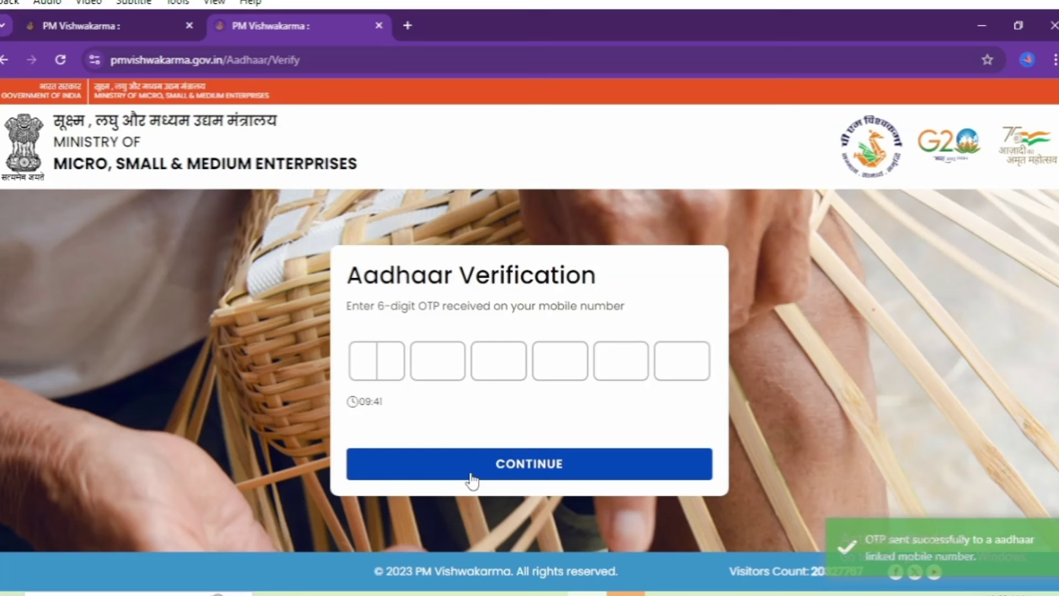
pyautogui.write('123456')
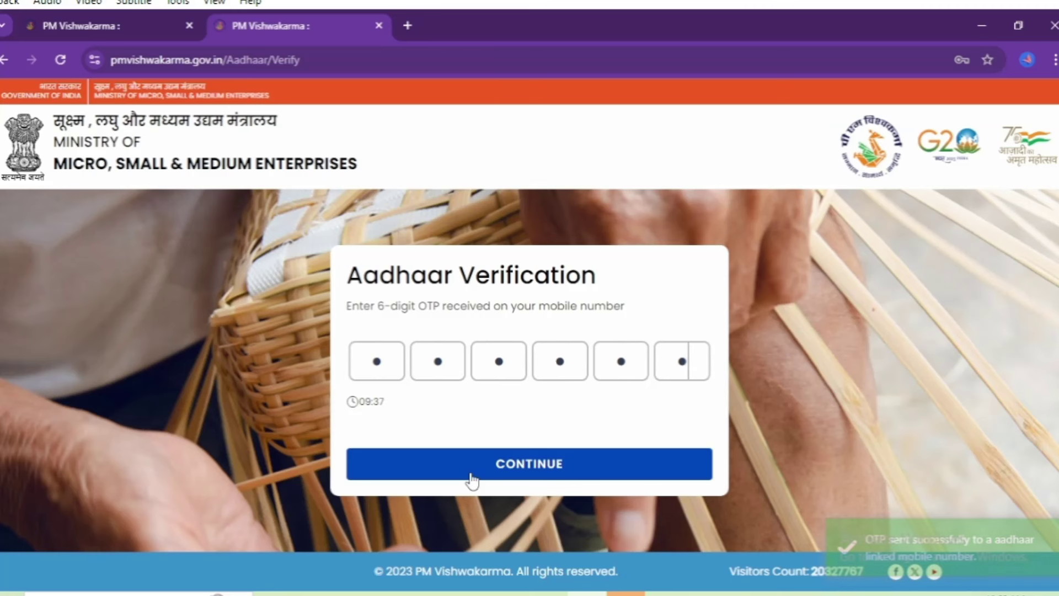
pyautogui.click(523, 464)
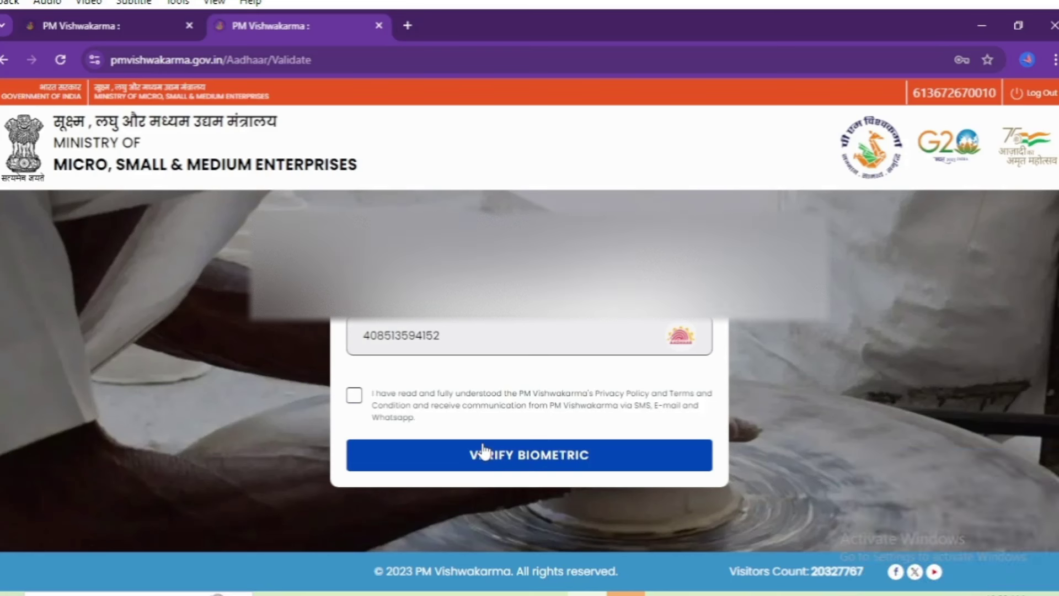
# Step: Accept the privacy terms and complete fingerprint verification on the MFS100 device
pyautogui.click(354, 398)
pyautogui.click(518, 457)
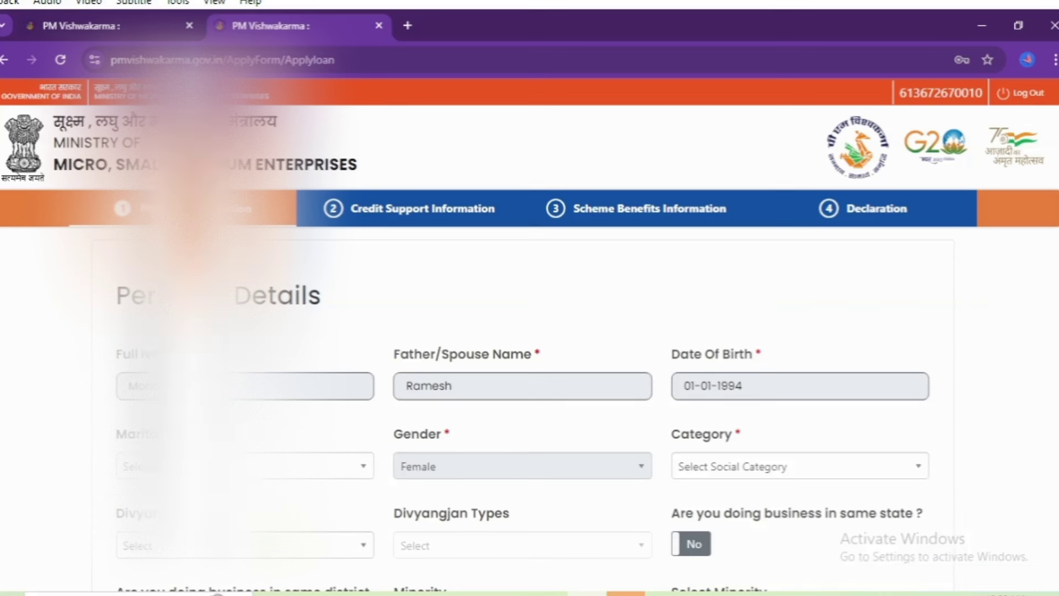
# Step: Set marital status to Married, category to SC, and Divyangjan to No
pyautogui.scroll(-3, 265, 314)
pyautogui.click(265, 313)
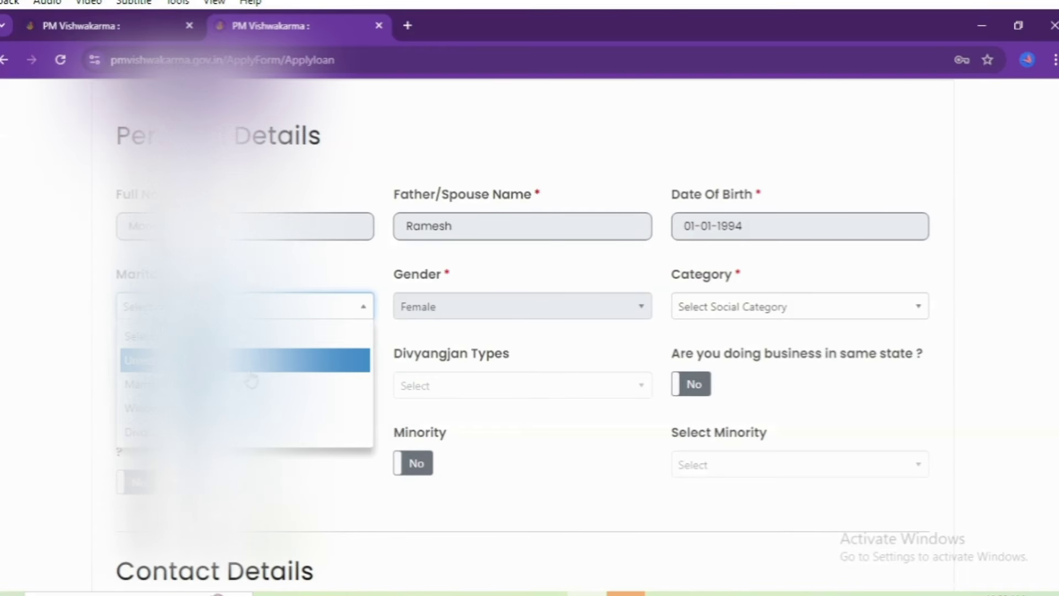
pyautogui.click(248, 380)
pyautogui.click(866, 306)
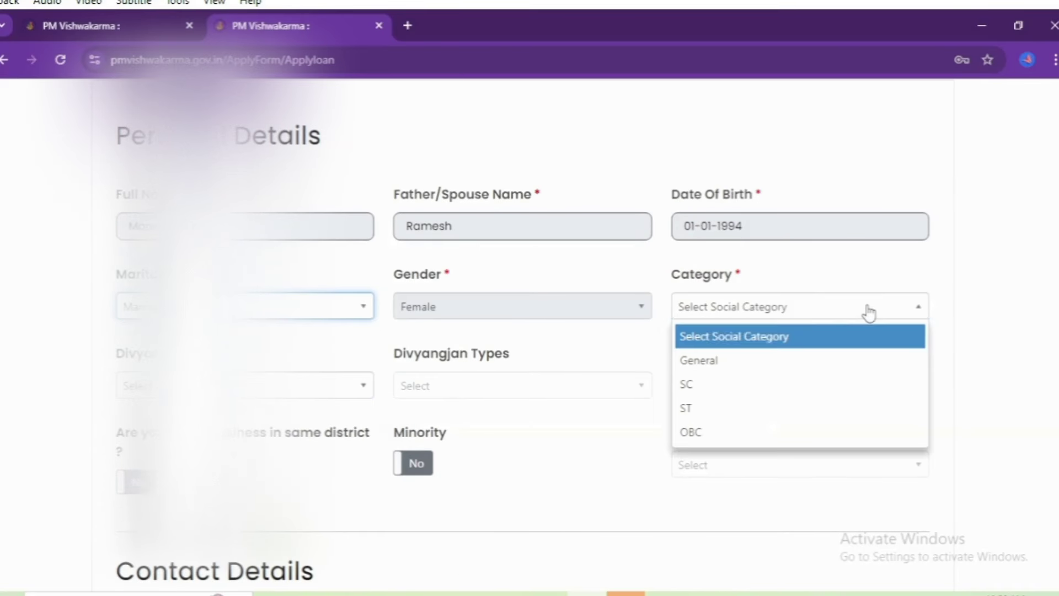
pyautogui.click(775, 384)
pyautogui.scroll(-1, 301, 320)
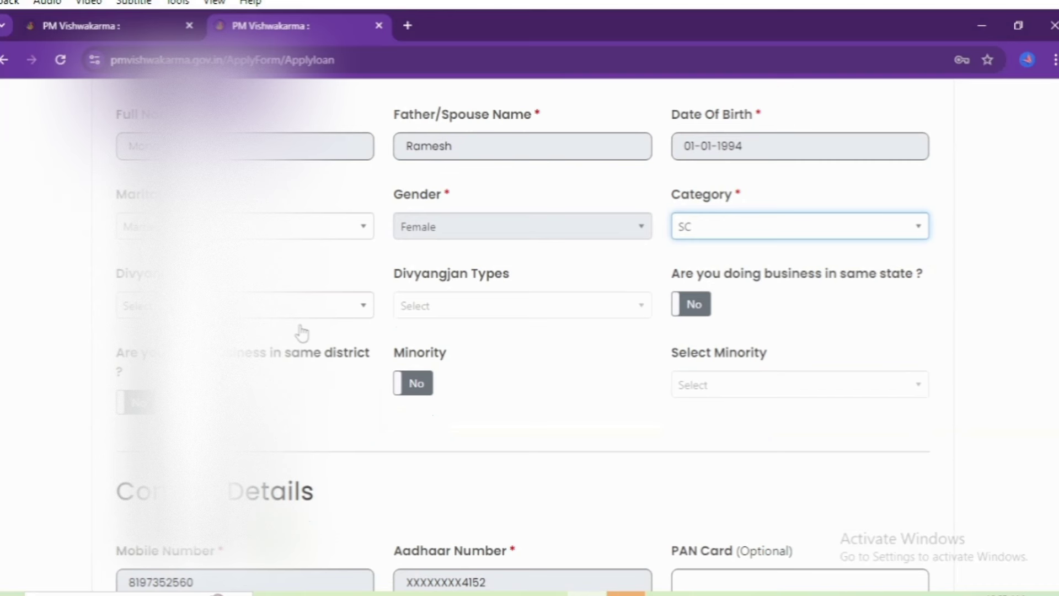
pyautogui.click(245, 322)
pyautogui.click(270, 378)
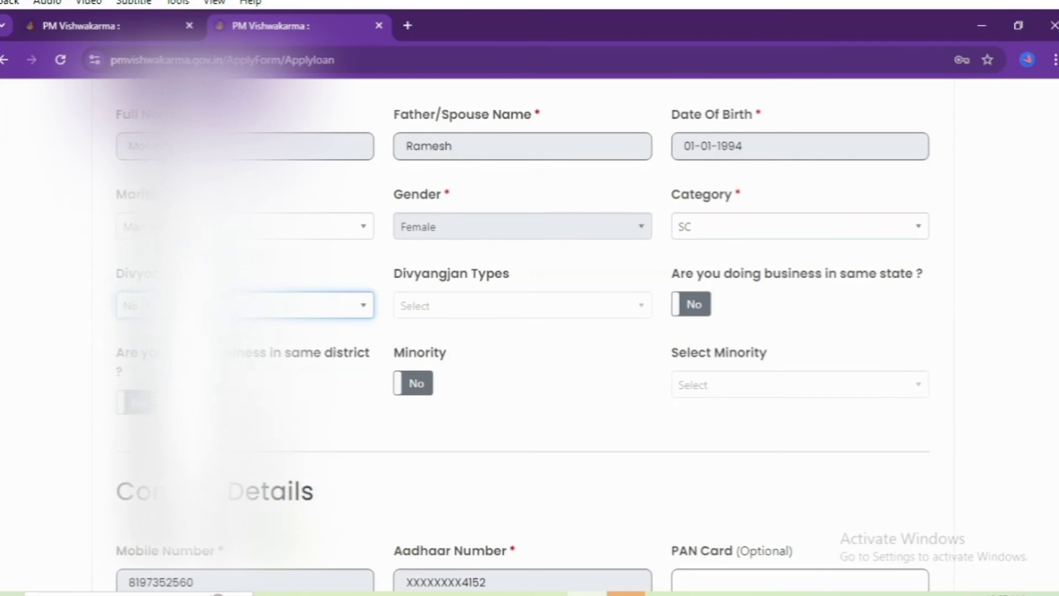
pyautogui.scroll(-2, 270, 378)
pyautogui.scroll(-2, 333, 370)
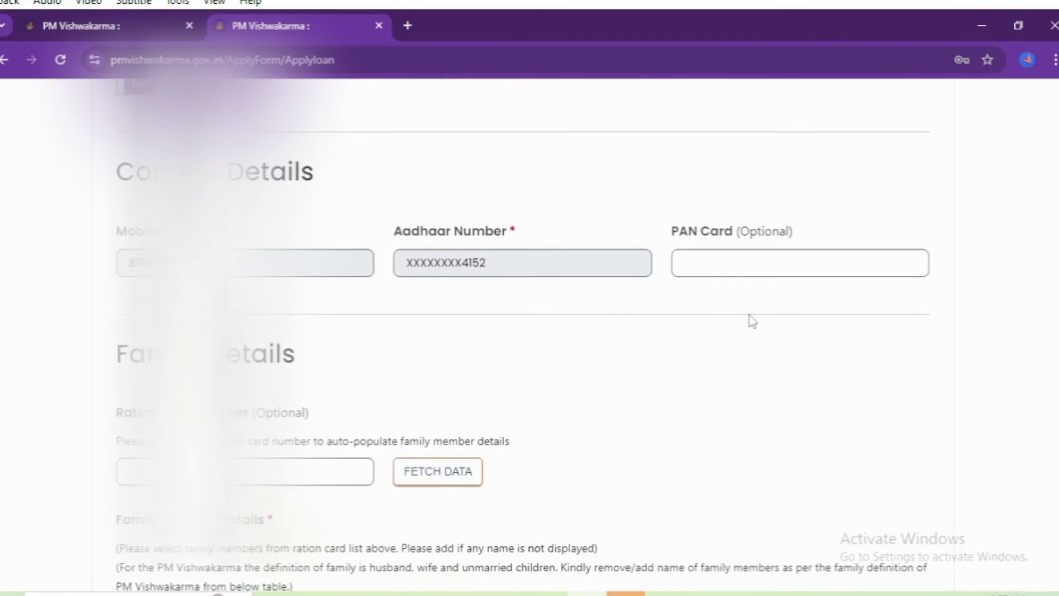
# Step: Leave the optional PAN card field and add a new family-member row
pyautogui.click(739, 263)
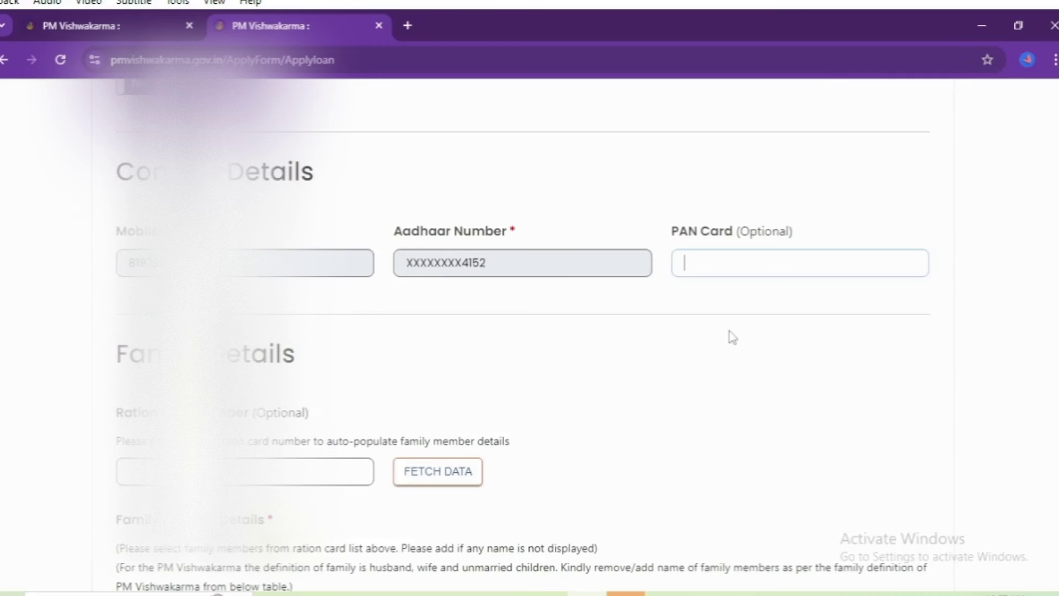
pyautogui.scroll(-6, 733, 338)
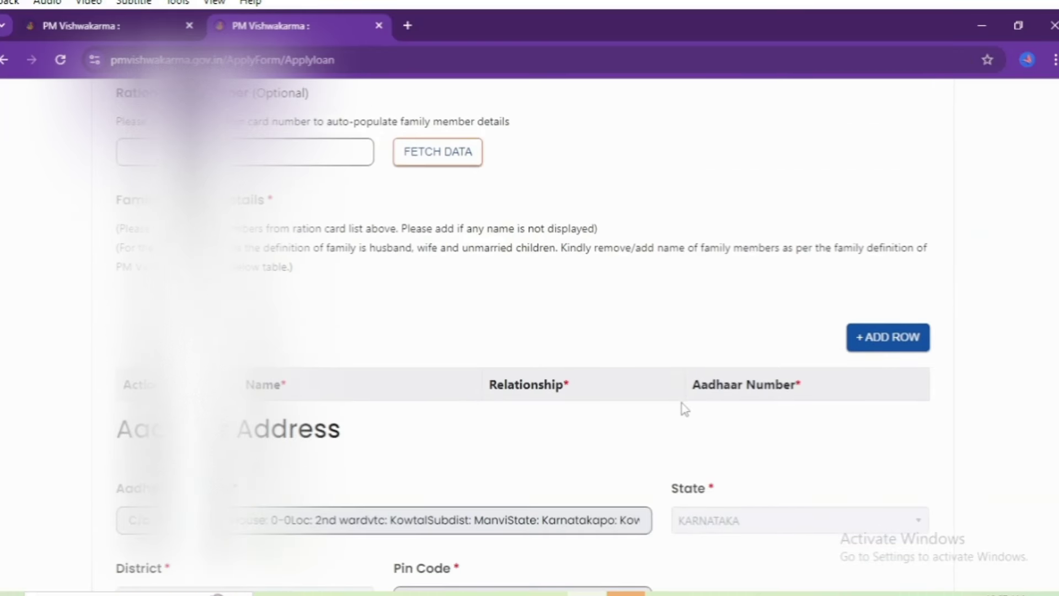
pyautogui.scroll(3, 682, 403)
pyautogui.scroll(-1, 681, 403)
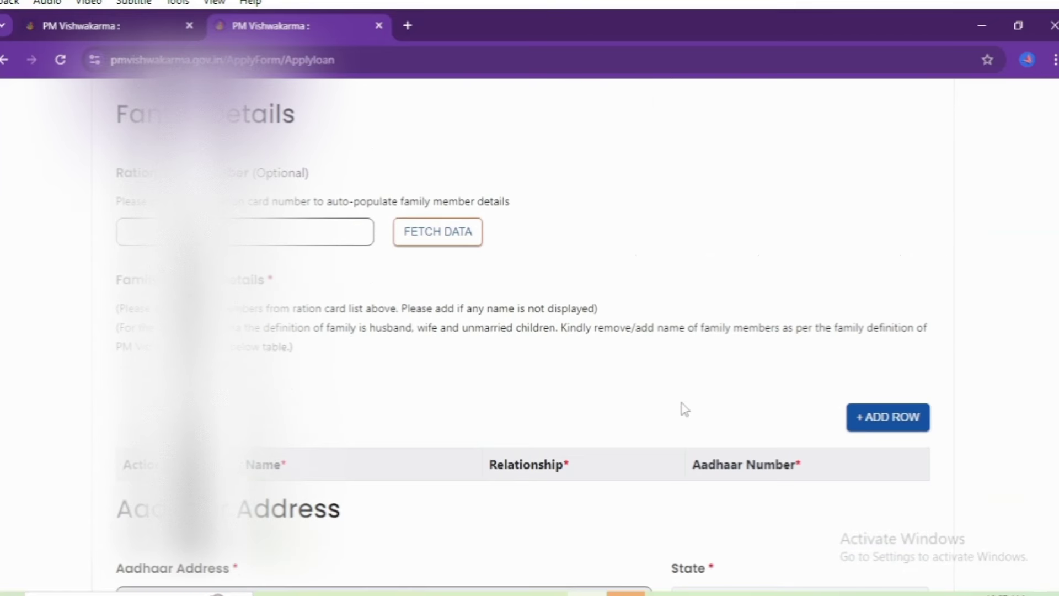
pyautogui.scroll(-3, 682, 403)
pyautogui.scroll(2, 681, 402)
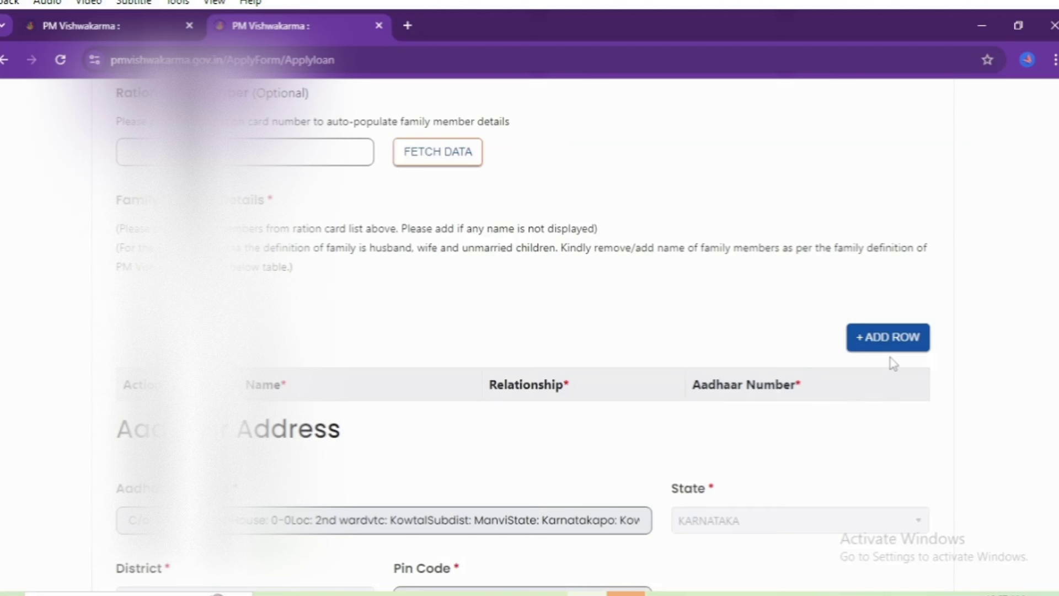
pyautogui.click(893, 338)
pyautogui.scroll(-1, 497, 387)
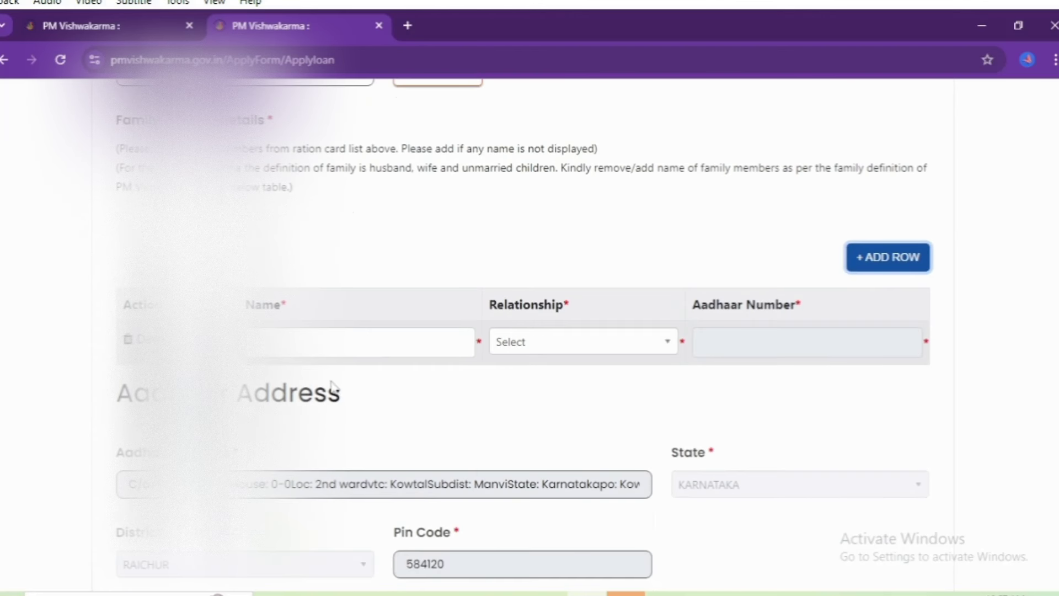
# Step: Fill the row with the member's name, relationship SELF and Aadhaar number
pyautogui.click(314, 351)
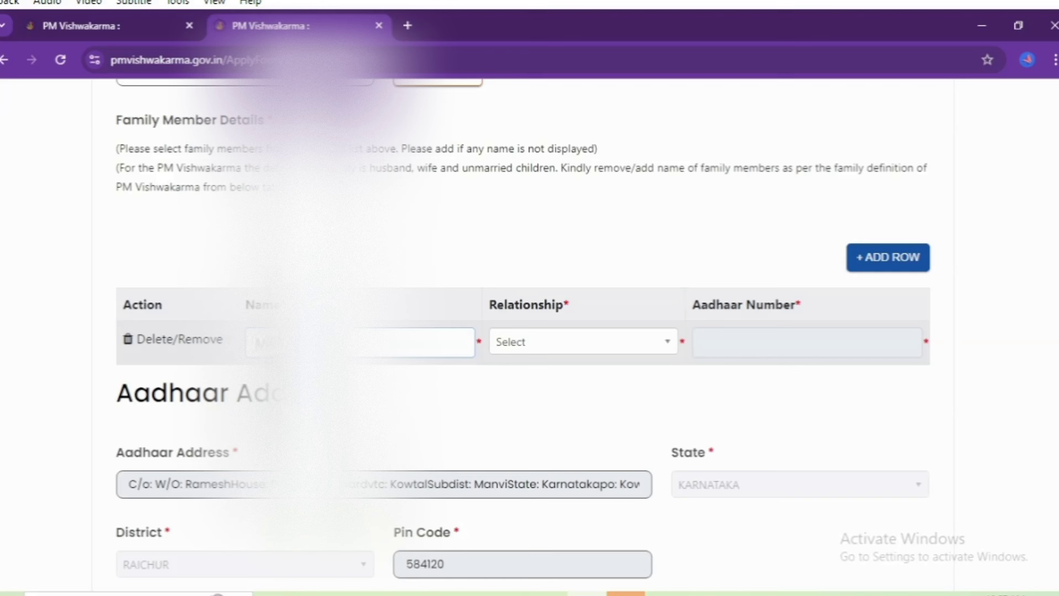
pyautogui.press('Tab')
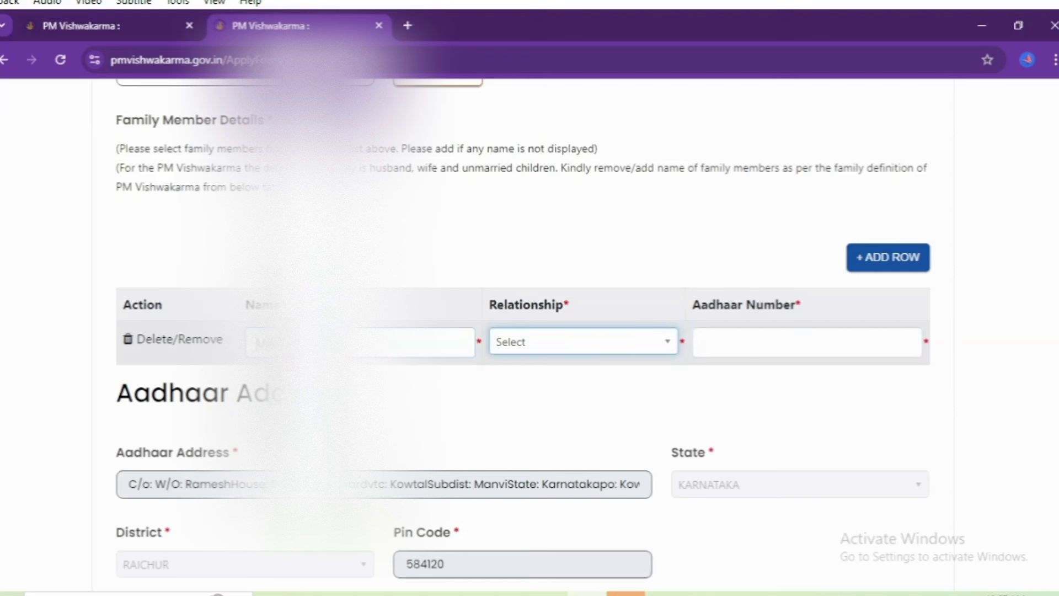
pyautogui.click(559, 351)
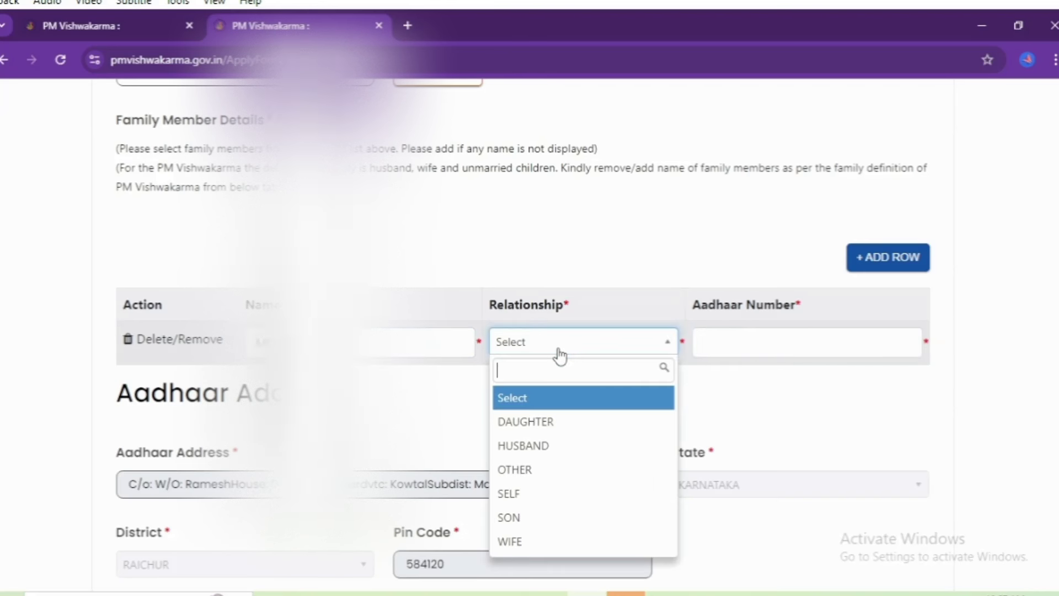
pyautogui.click(556, 496)
pyautogui.click(759, 352)
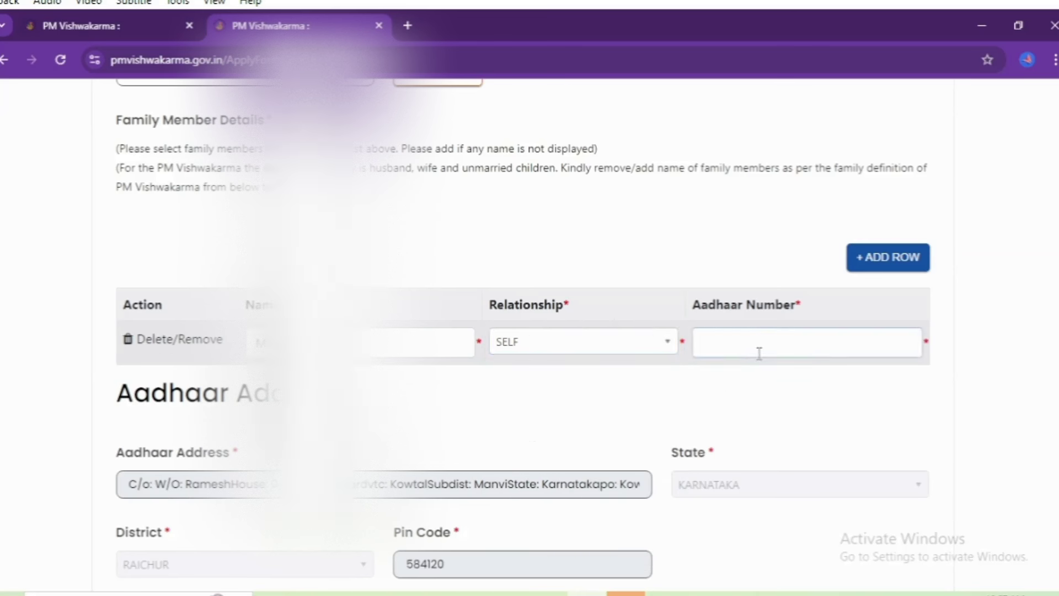
pyautogui.write('44')
pyautogui.press('BackSpace')
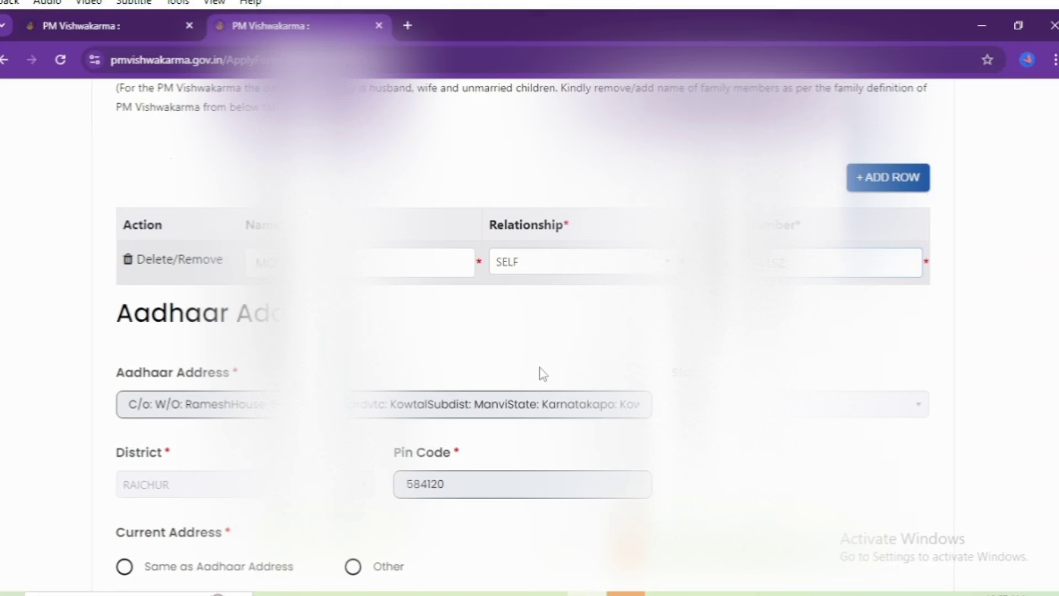
# Step: Make the current address the Aadhaar address, answer No to Gram Panchayat, choose Kavital Town Panchayat
pyautogui.scroll(-1, 542, 374)
pyautogui.scroll(-2, 464, 421)
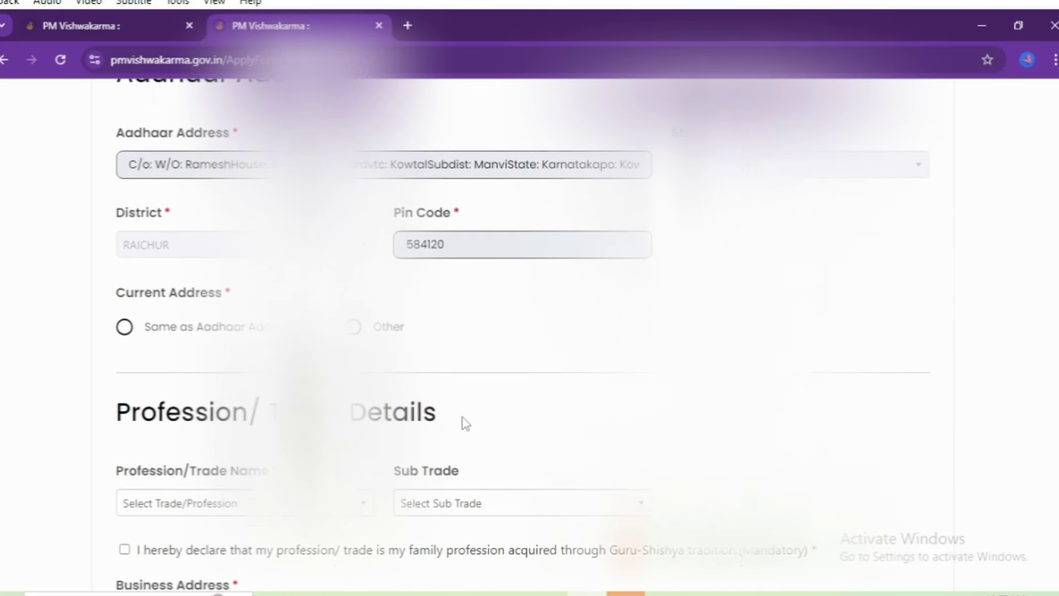
pyautogui.click(125, 327)
pyautogui.click(124, 326)
pyautogui.scroll(-2, 153, 361)
pyautogui.click(204, 243)
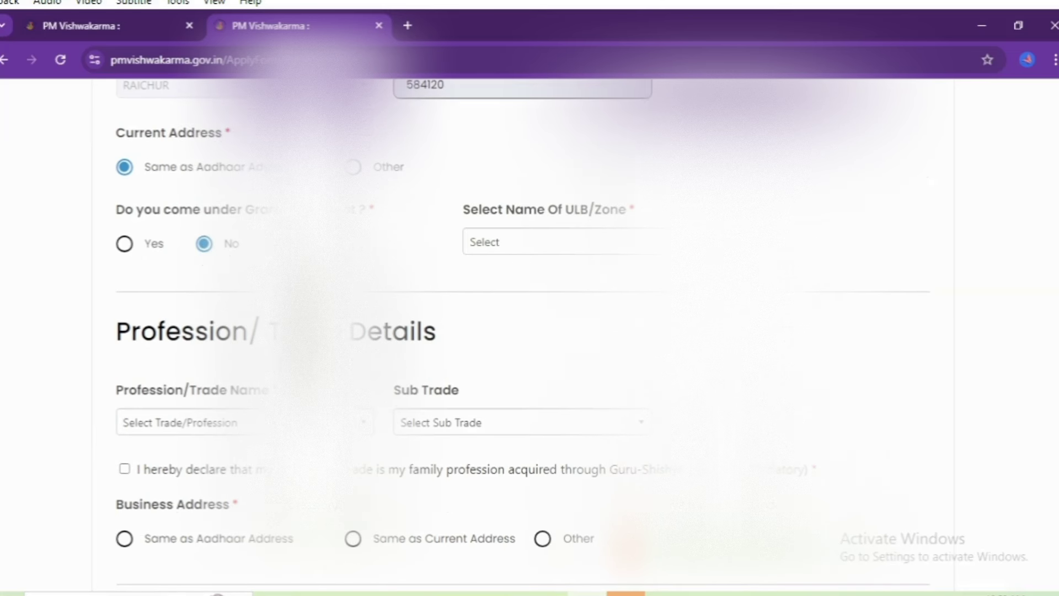
pyautogui.click(524, 249)
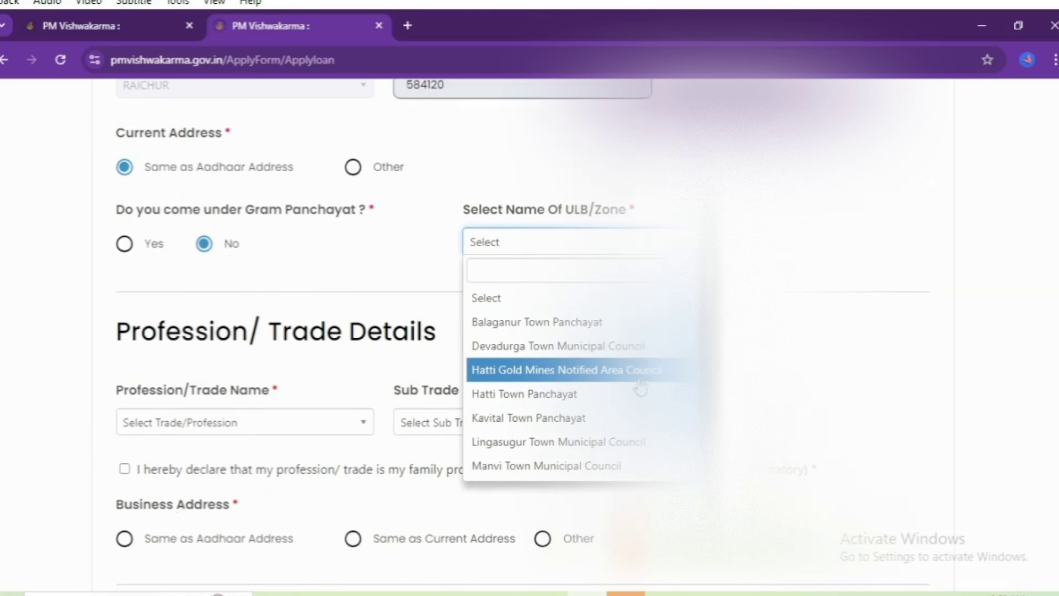
pyautogui.click(616, 422)
# Step: Select Tailor (Darzi) as a family trade, use the Aadhaar business address, and save
pyautogui.scroll(-2, 180, 342)
pyautogui.click(188, 322)
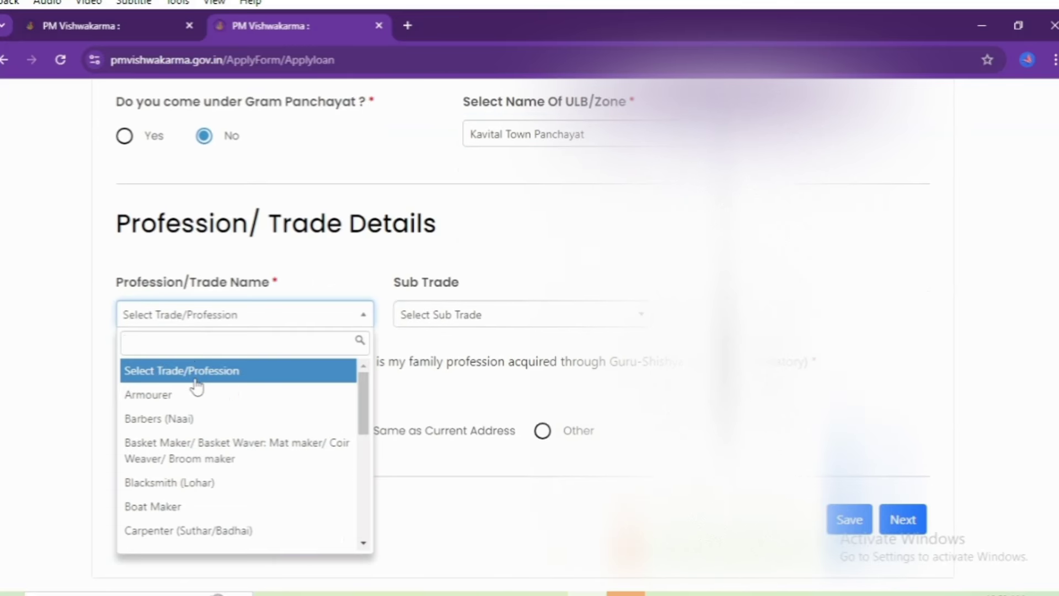
pyautogui.write('TAIL')
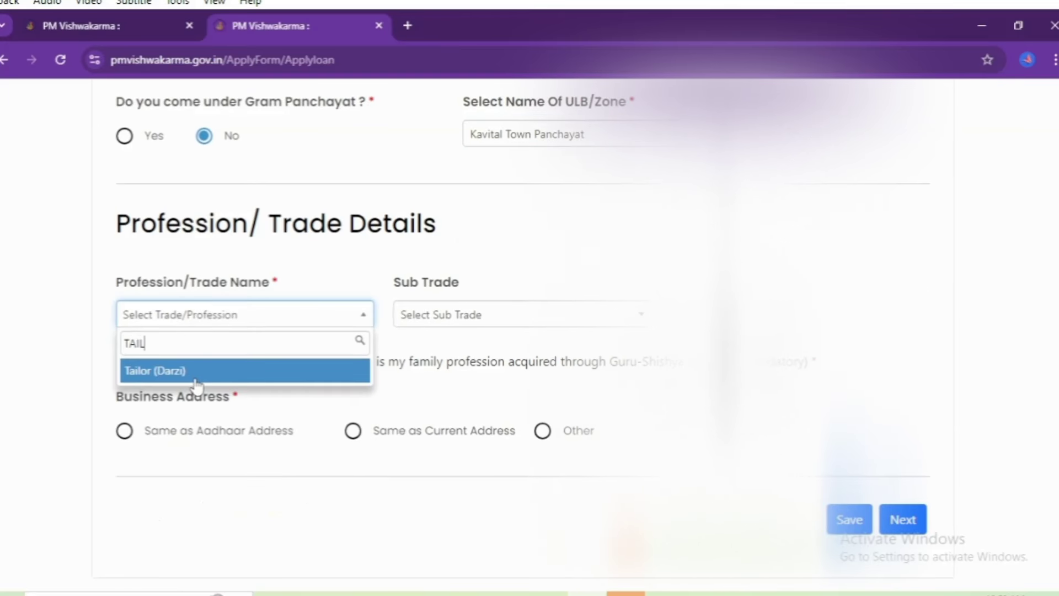
pyautogui.click(195, 380)
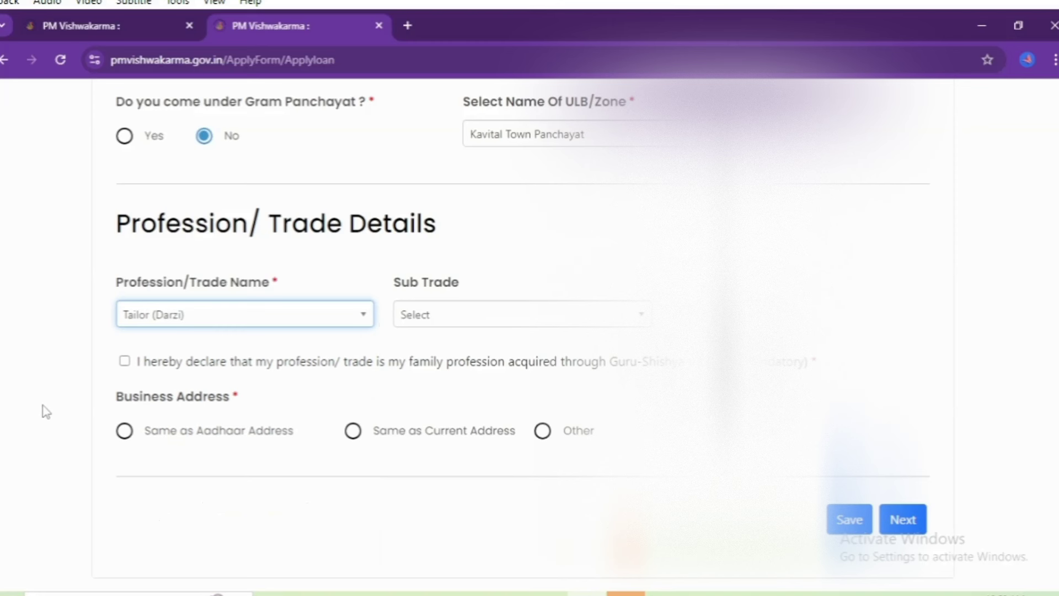
pyautogui.click(126, 363)
pyautogui.click(124, 430)
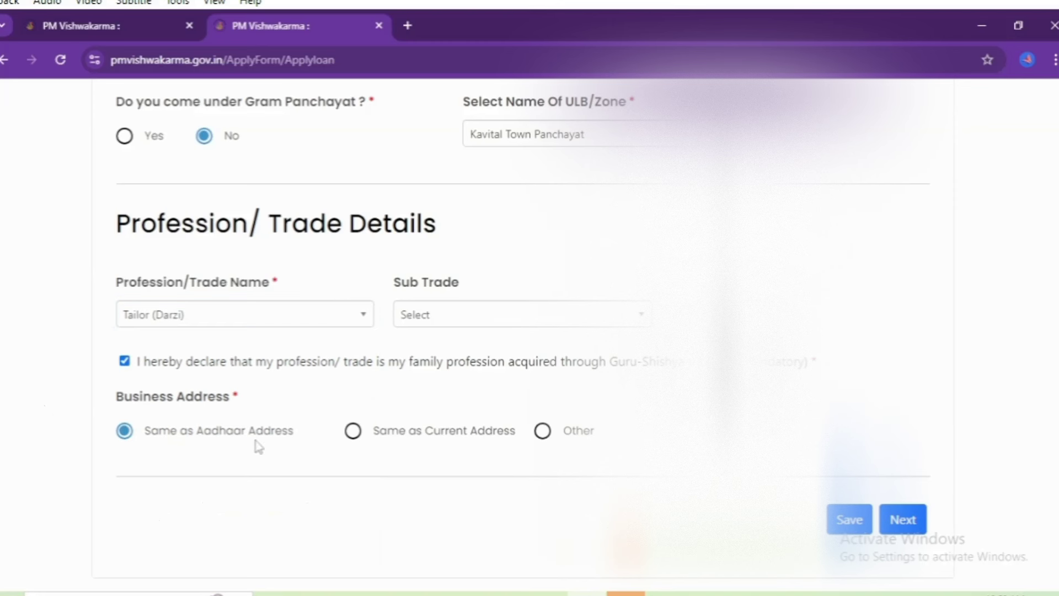
pyautogui.click(906, 531)
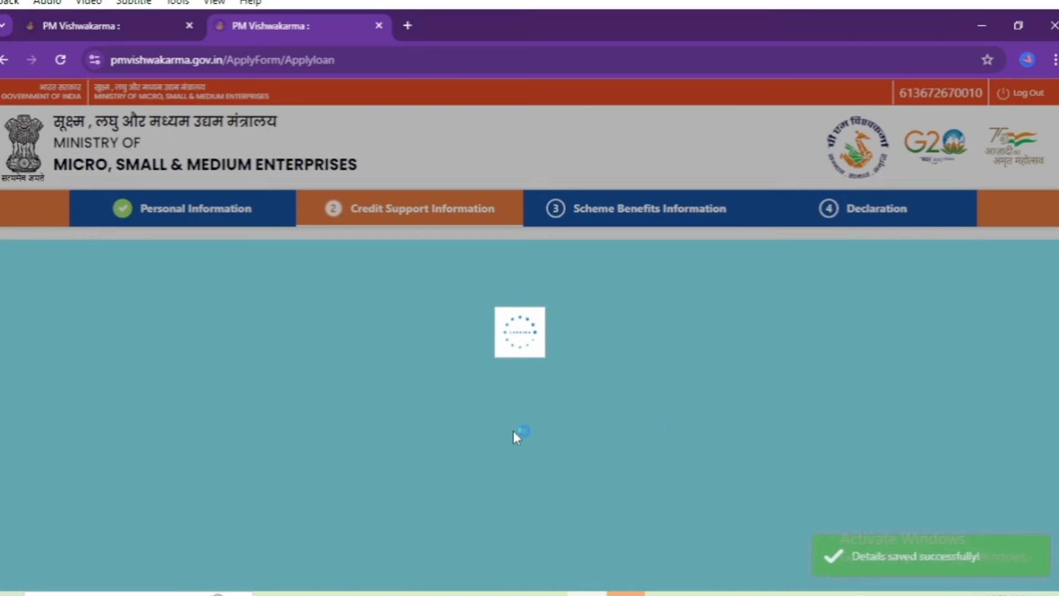
# Step: Choose STATE BANK OF INDIA as the savings bank
pyautogui.scroll(-1, 241, 329)
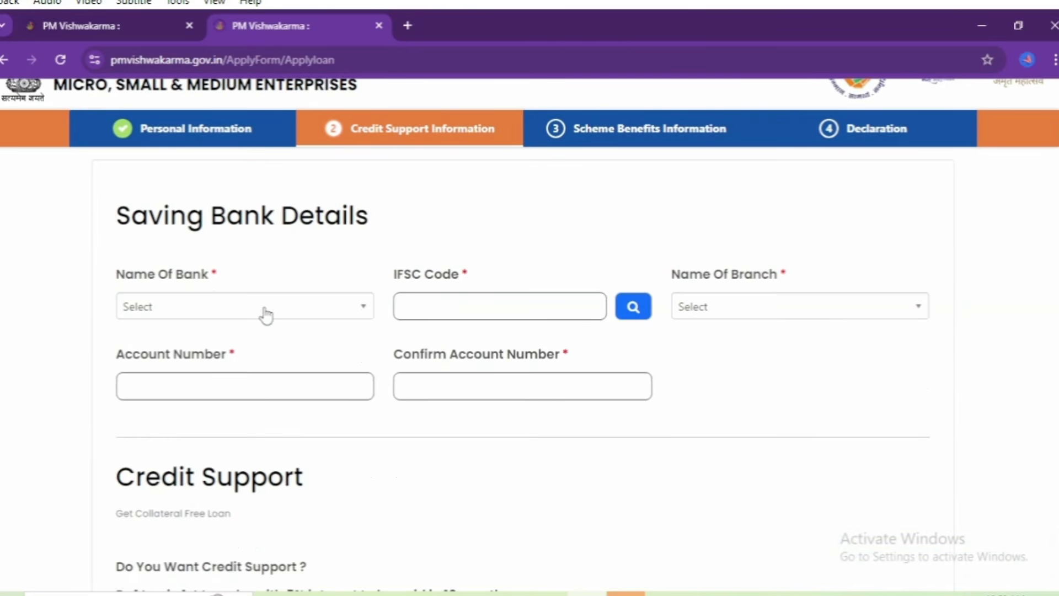
pyautogui.click(266, 315)
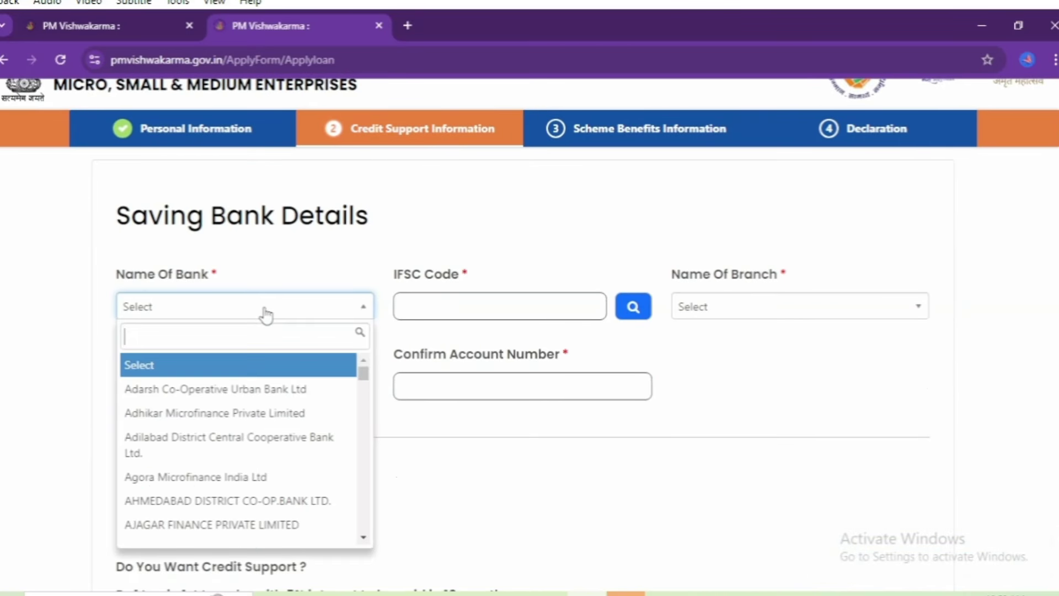
pyautogui.write('STATE BA')
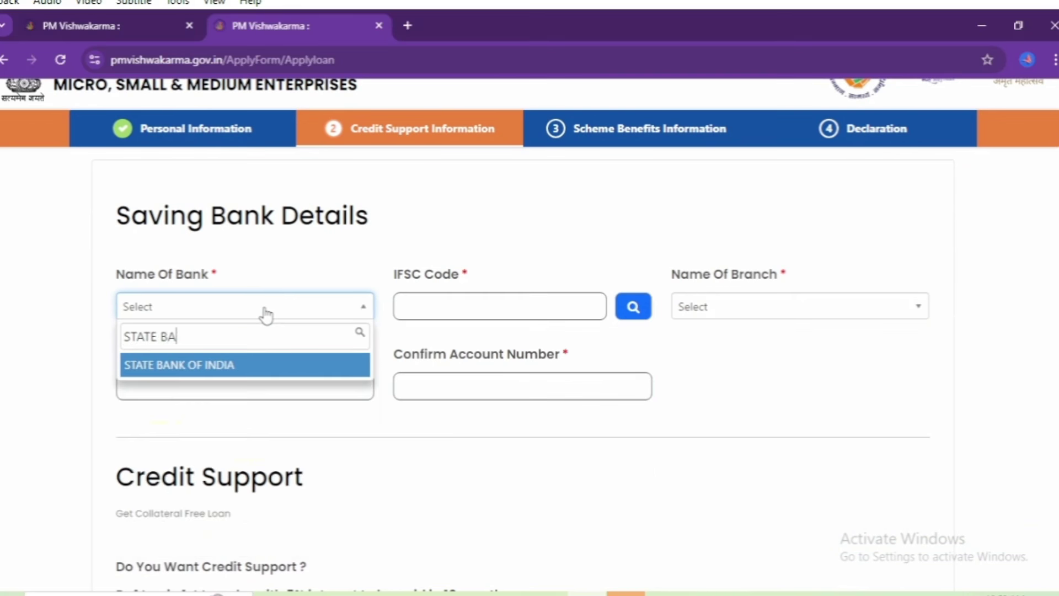
pyautogui.click(266, 365)
# Step: Look up IFSC SBIN0020209, pick the KOWTAL branch, and enter the account number
pyautogui.click(436, 303)
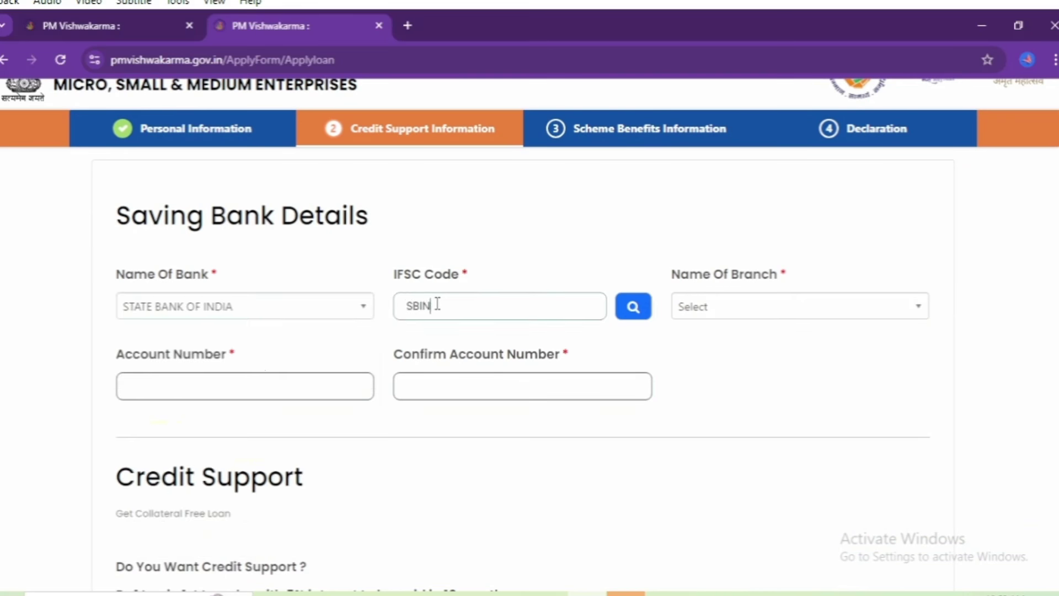
pyautogui.write('SBIN0020209')
pyautogui.click(633, 309)
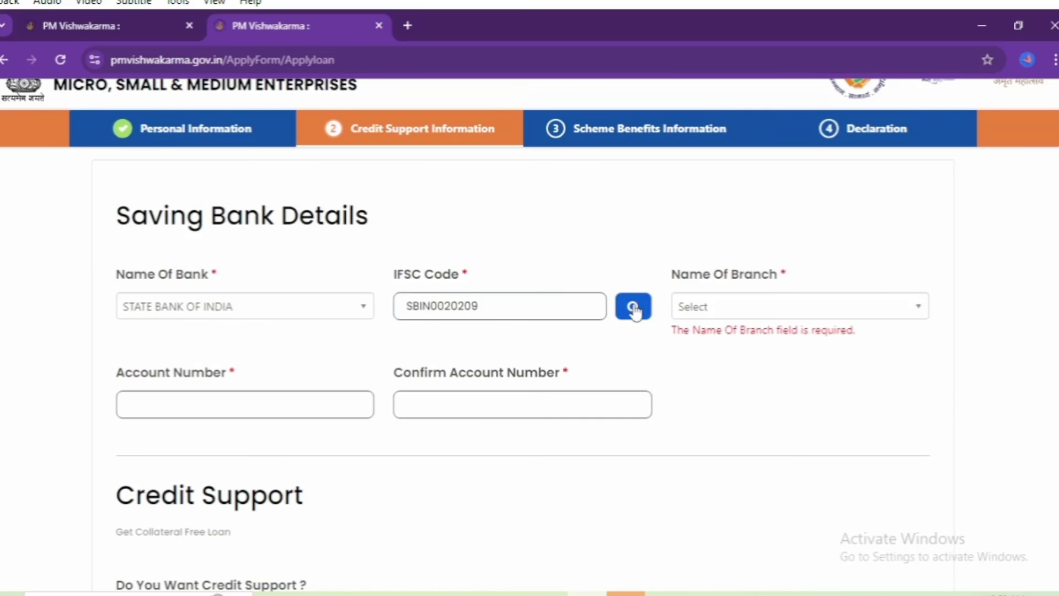
pyautogui.click(728, 308)
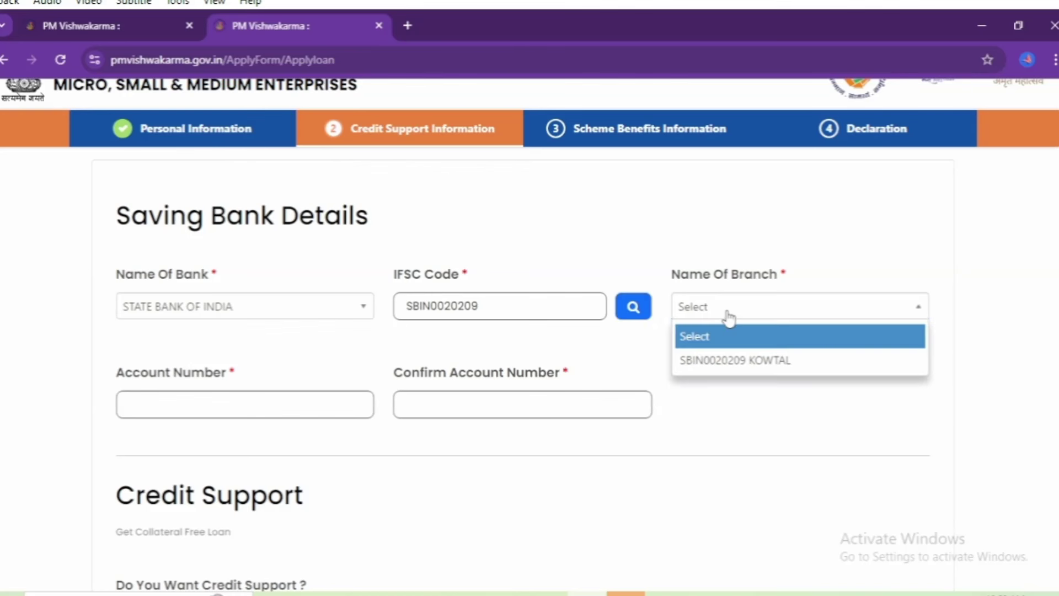
pyautogui.click(729, 359)
pyautogui.click(187, 394)
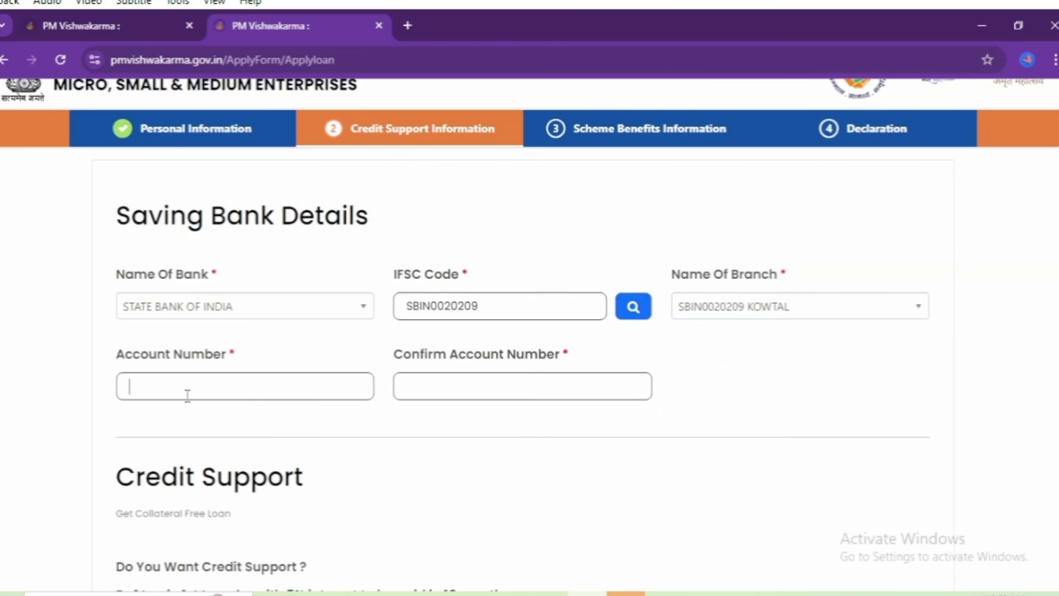
pyautogui.write('3')
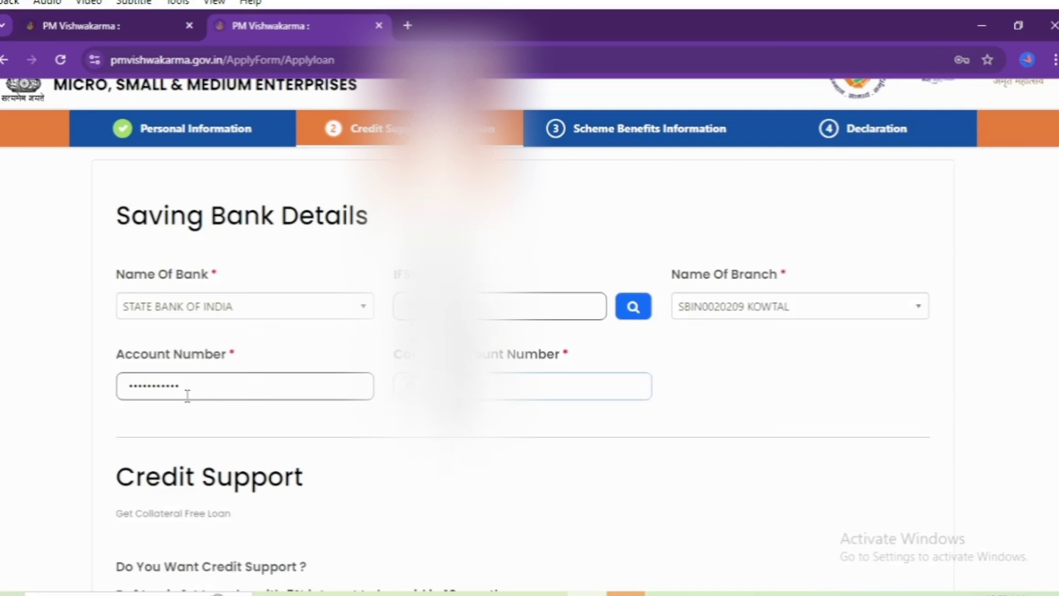
# Step: Request 100000 in credit support for Purchase of Equipments and save the step
pyautogui.scroll(-3, 187, 396)
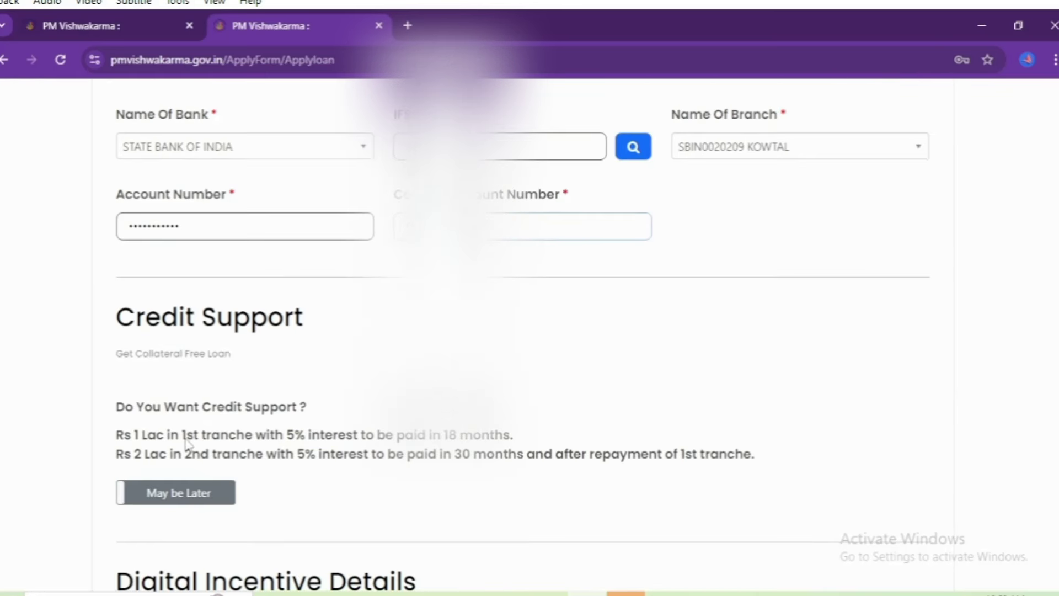
pyautogui.click(190, 493)
pyautogui.scroll(-3, 204, 485)
pyautogui.click(228, 422)
pyautogui.write('100000')
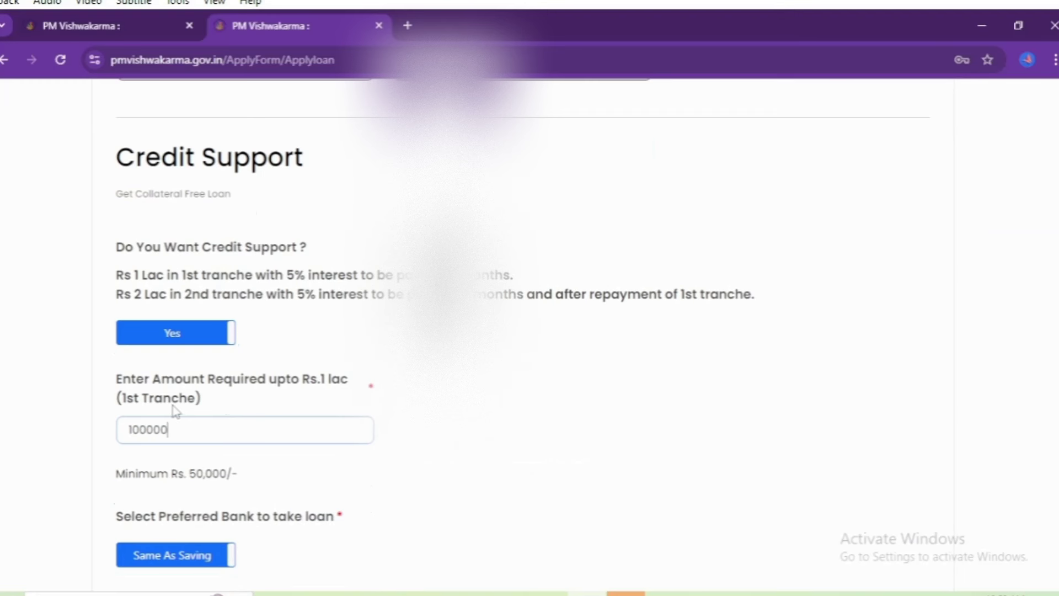
pyautogui.scroll(-5, 169, 422)
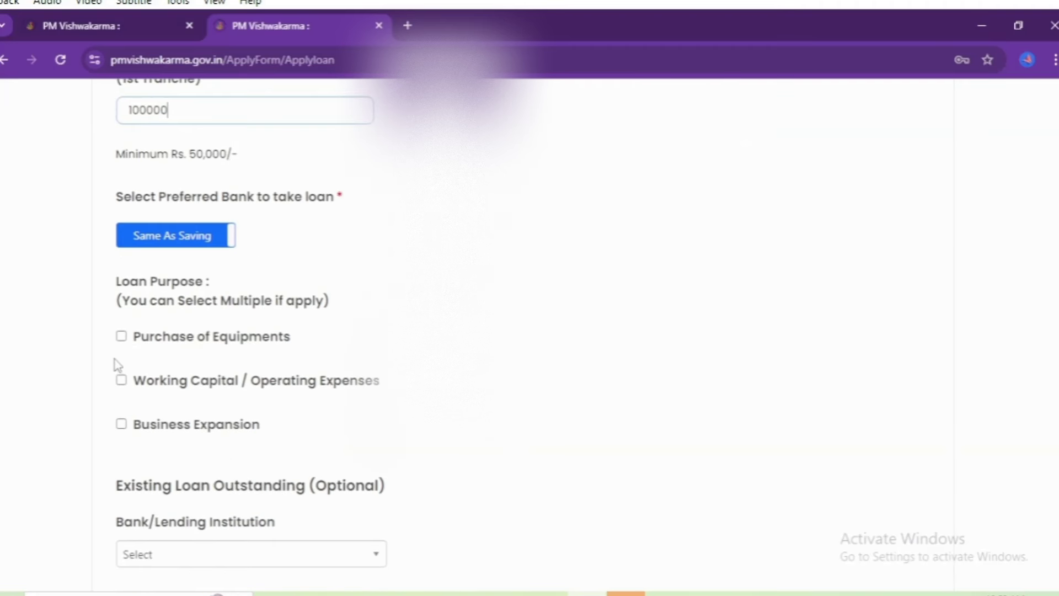
pyautogui.click(126, 338)
pyautogui.scroll(-4, 160, 390)
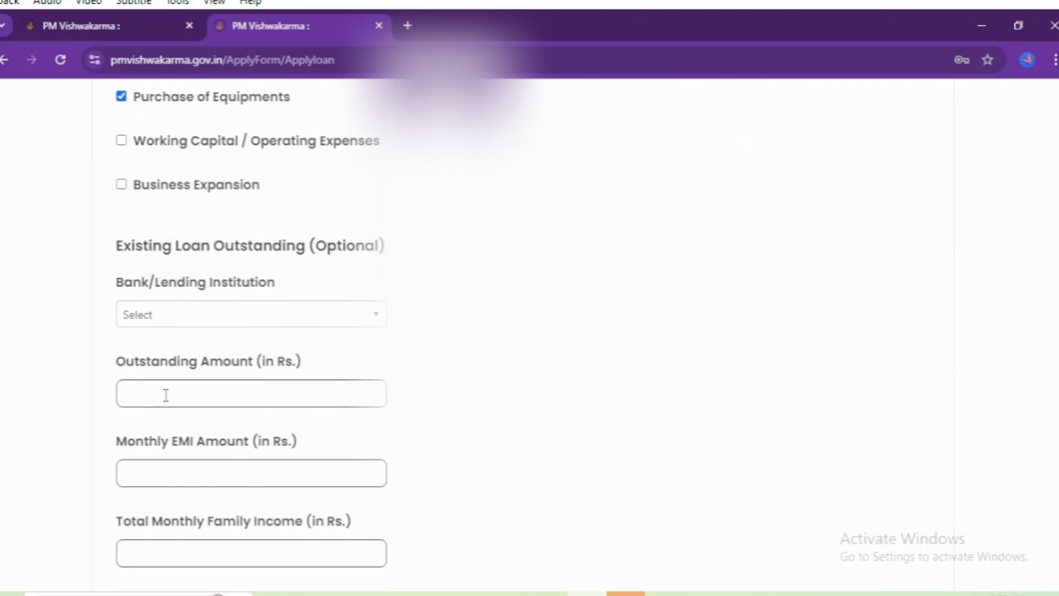
pyautogui.scroll(-5, 165, 395)
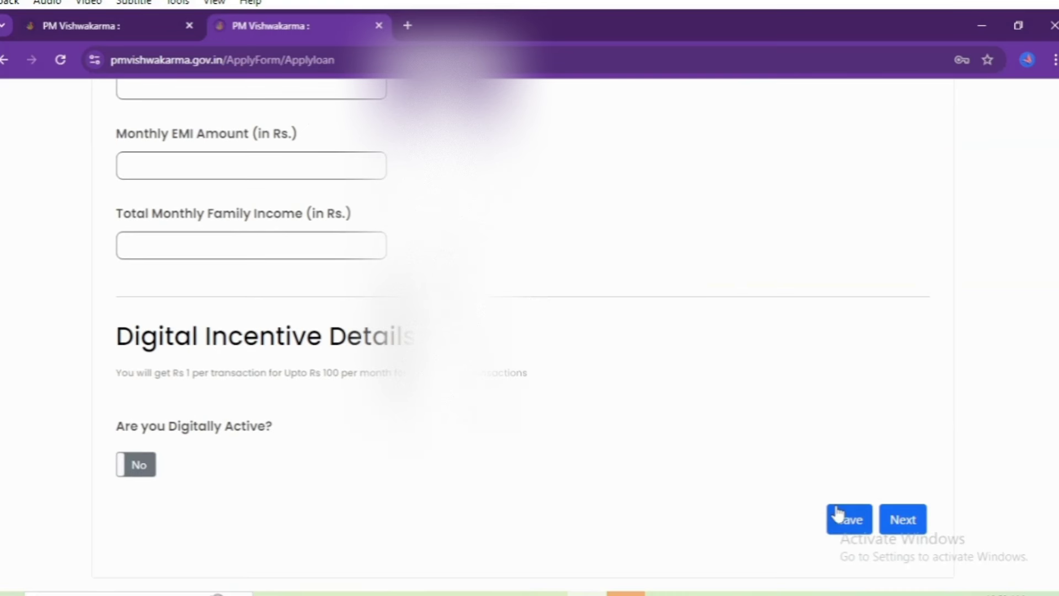
pyautogui.click(901, 515)
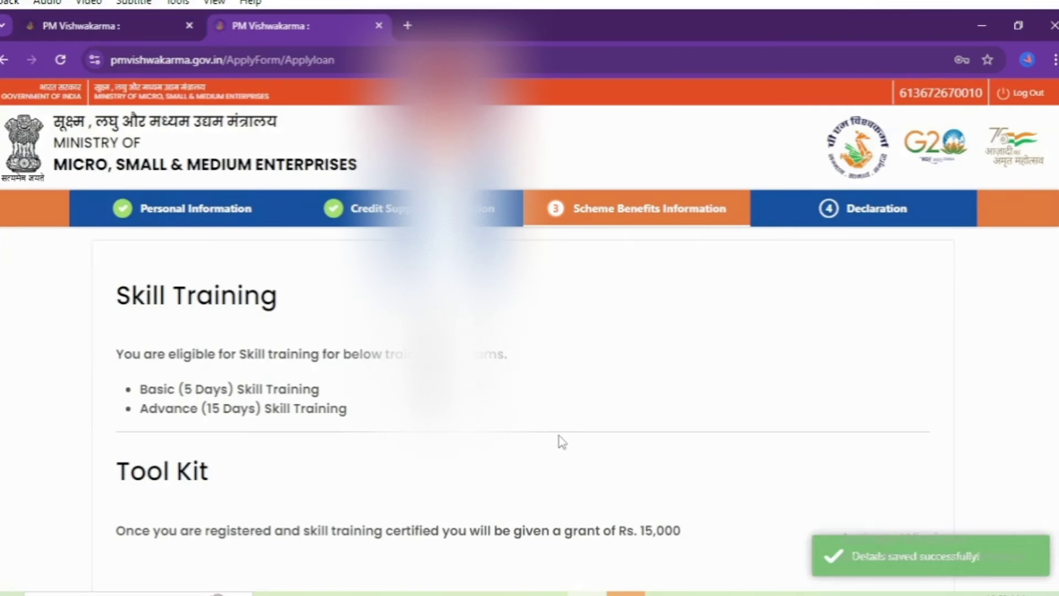
# Step: Request e-commerce onboarding, quality certification, trade fairs, logistics and brand building support, then save
pyautogui.scroll(-6, 336, 390)
pyautogui.click(121, 346)
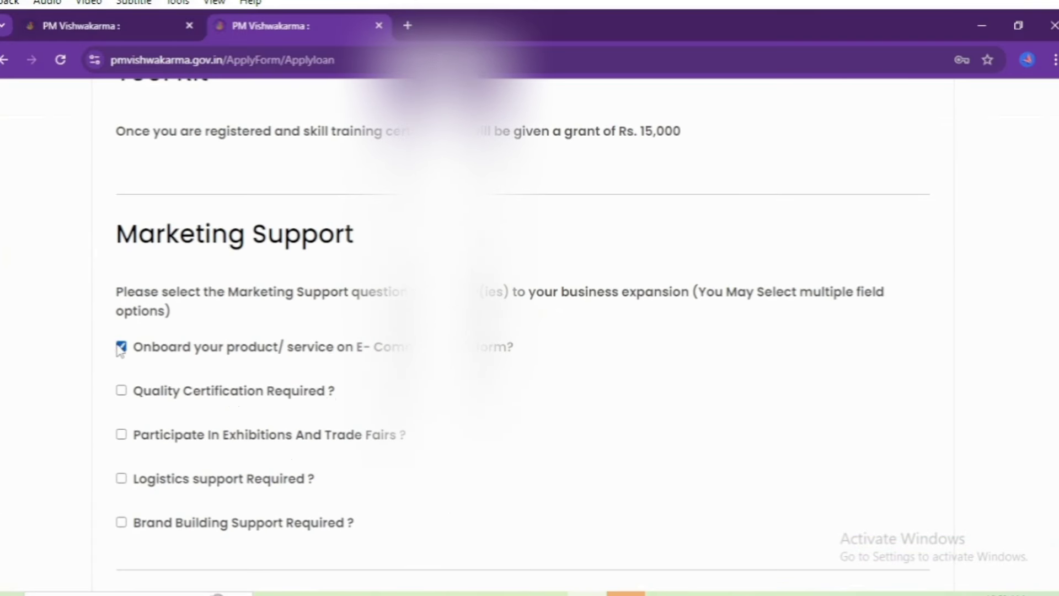
pyautogui.click(122, 391)
pyautogui.click(121, 435)
pyautogui.scroll(-2, 118, 419)
pyautogui.click(120, 384)
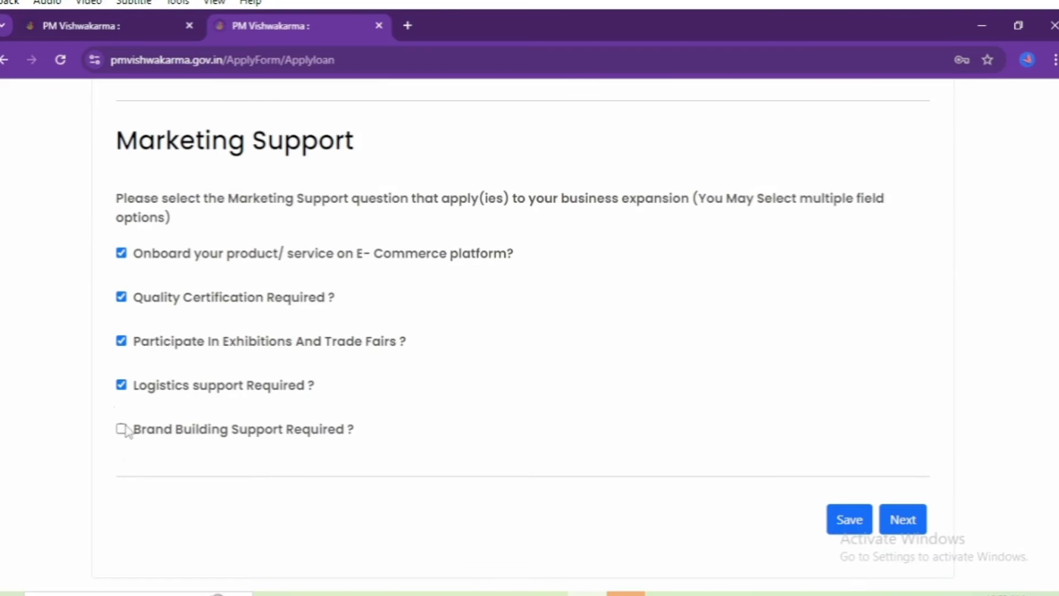
pyautogui.click(121, 428)
pyautogui.click(905, 517)
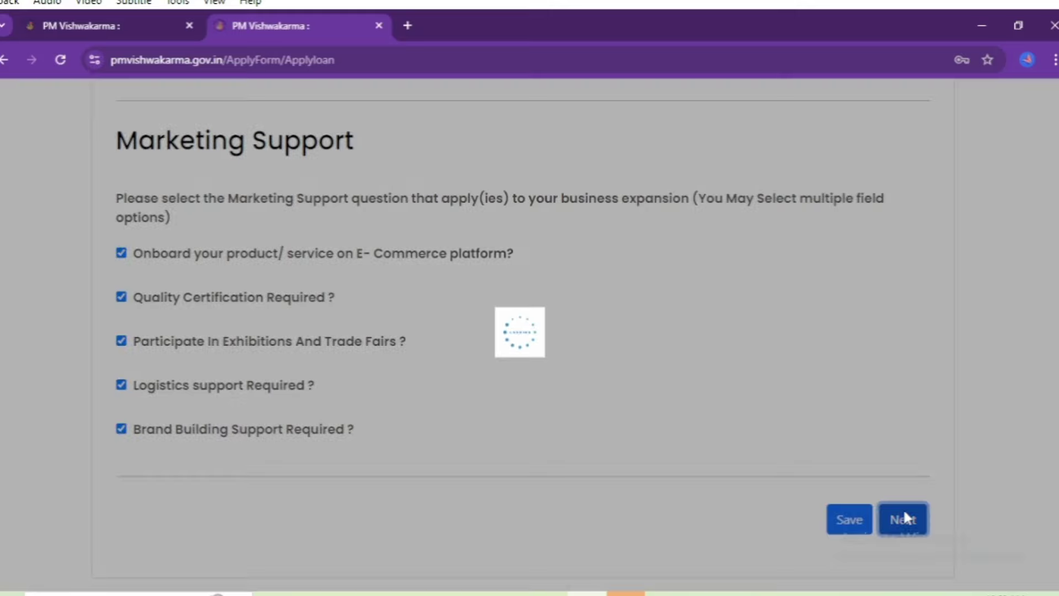
pyautogui.scroll(-3, 158, 432)
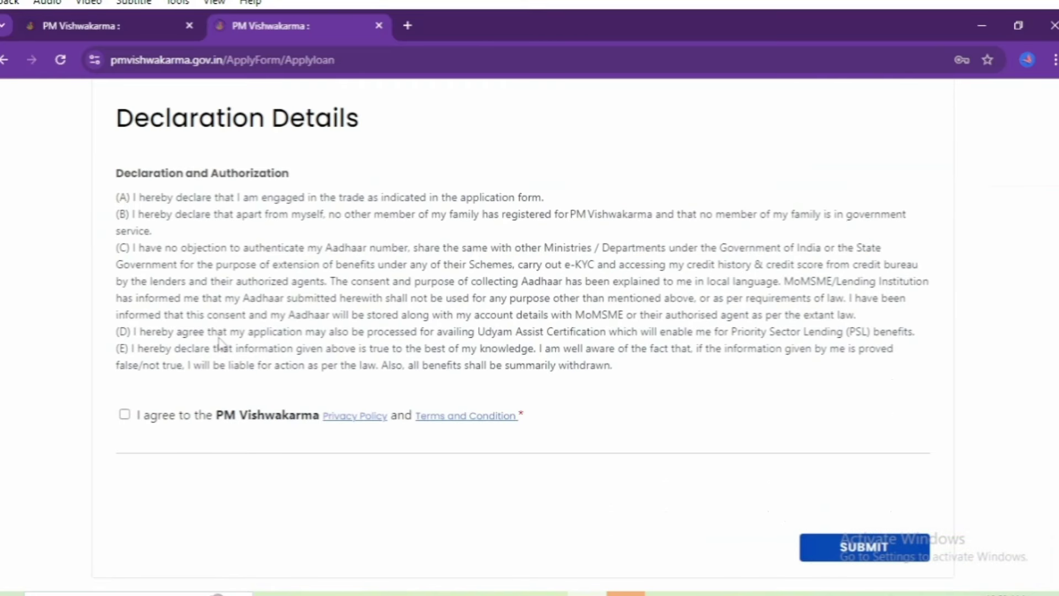
# Step: Agree to the declaration terms, submit the application and close the Application Submitted confirmation
pyautogui.click(125, 415)
pyautogui.click(864, 549)
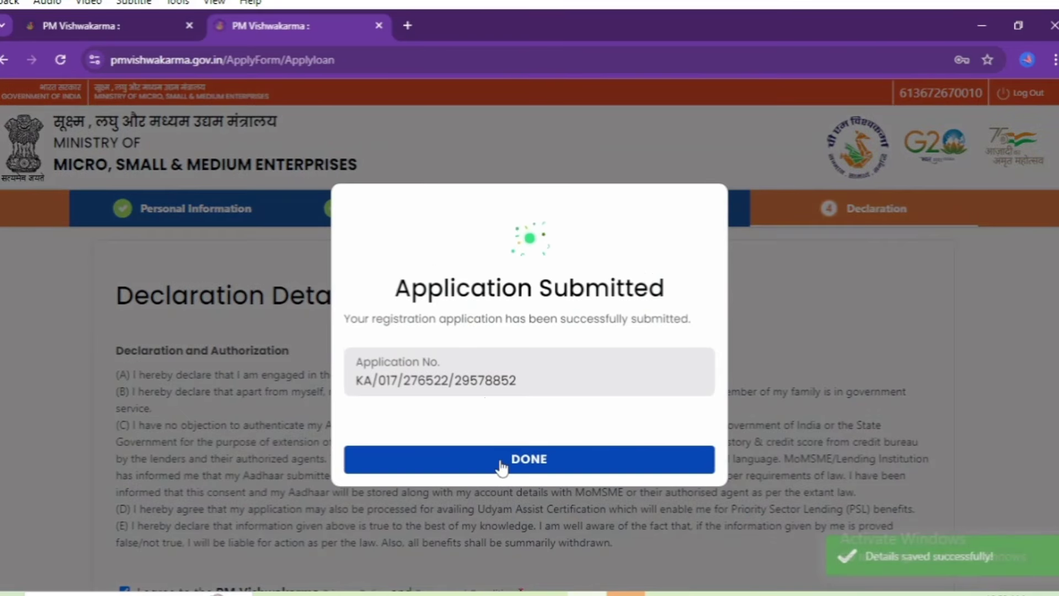
pyautogui.click(505, 473)
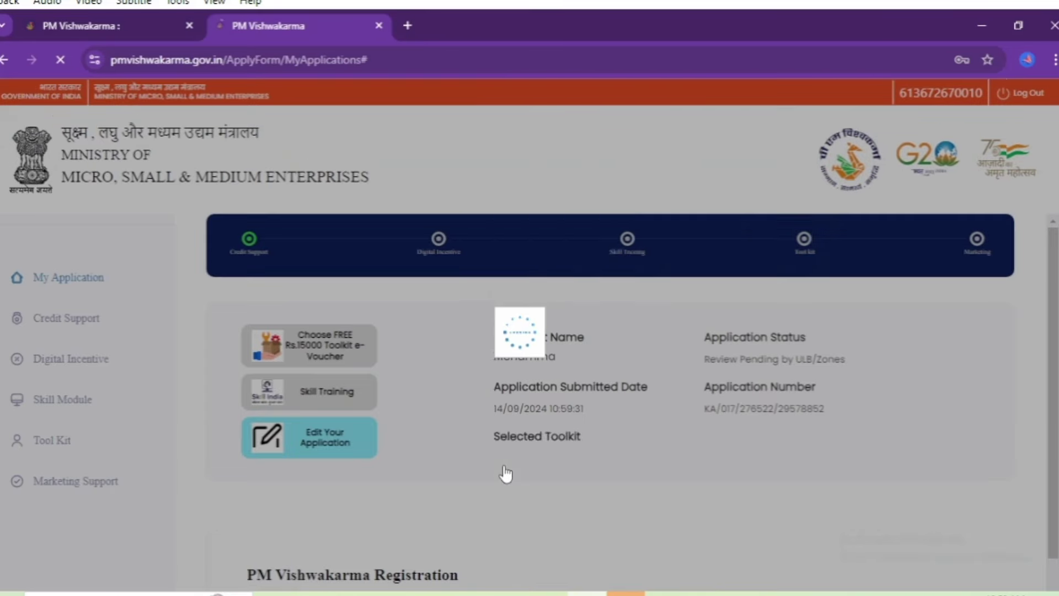
# Step: Download the application PDF and view the 4-page Registration Form in its new tab
pyautogui.scroll(-4, 481, 383)
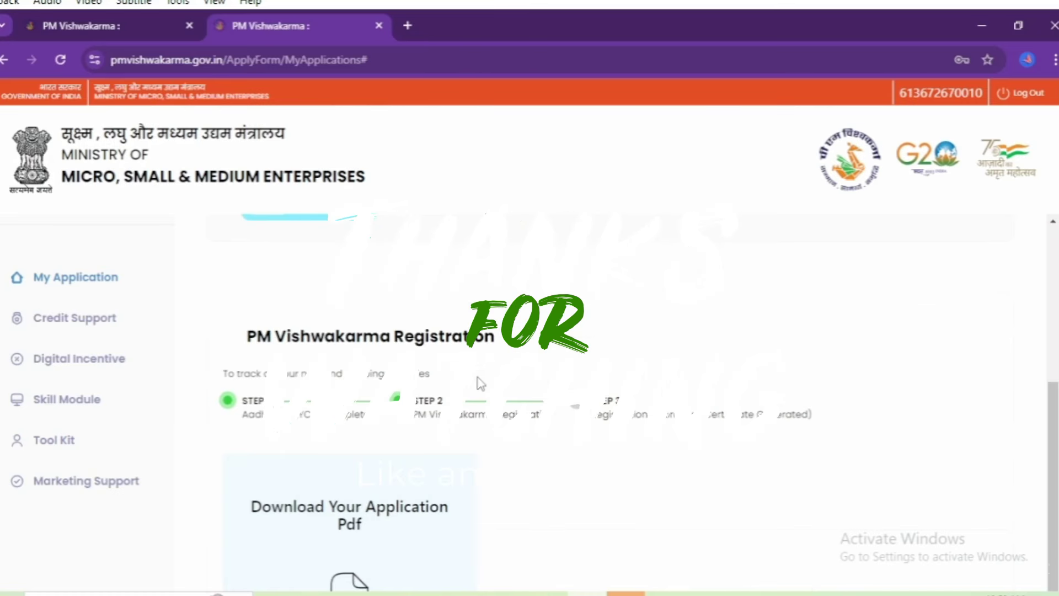
pyautogui.scroll(-3, 480, 384)
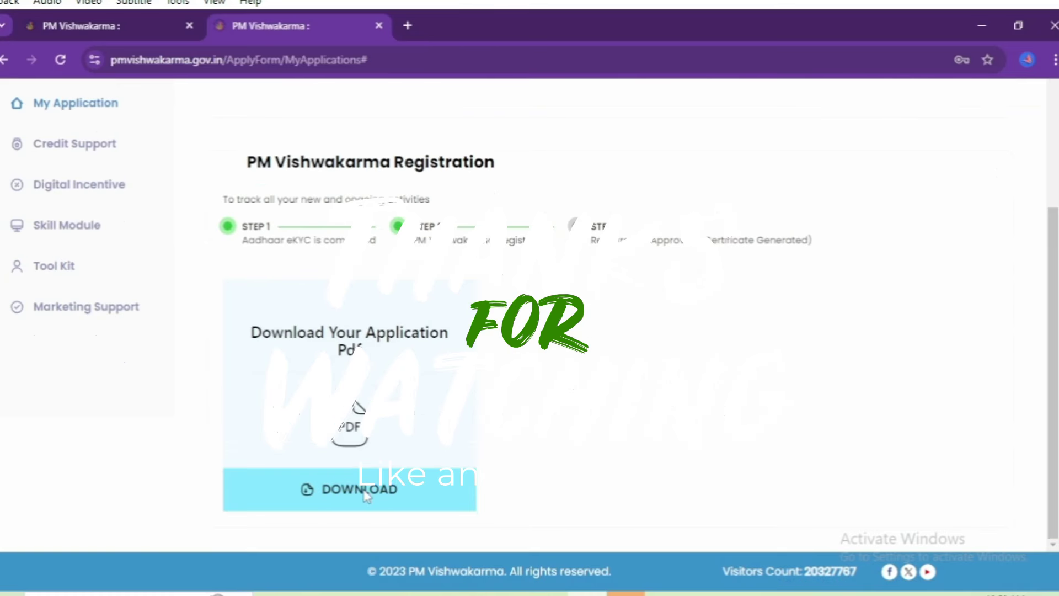
pyautogui.click(365, 493)
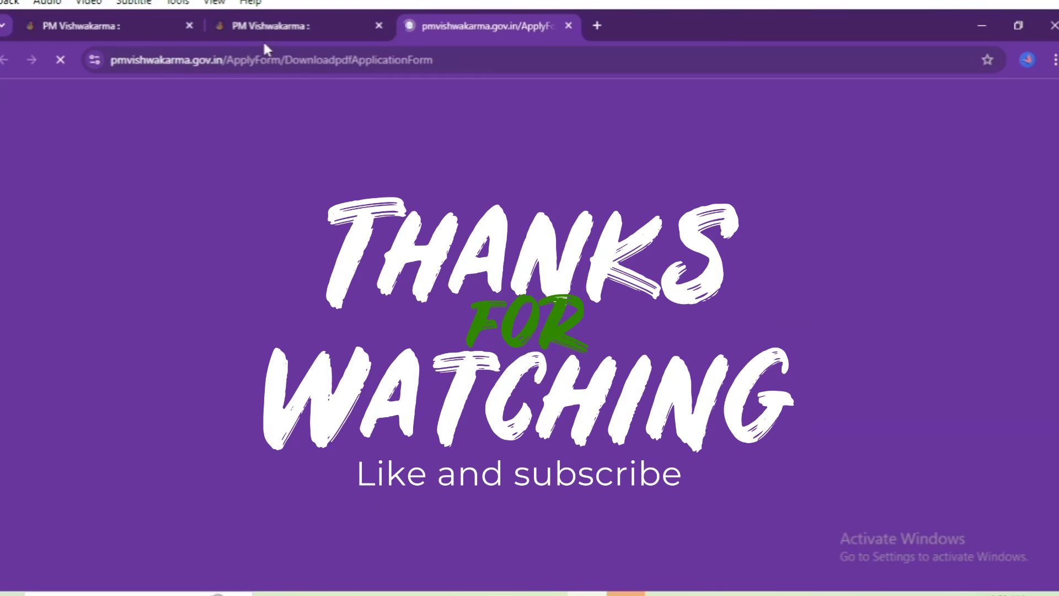
pyautogui.click(245, 34)
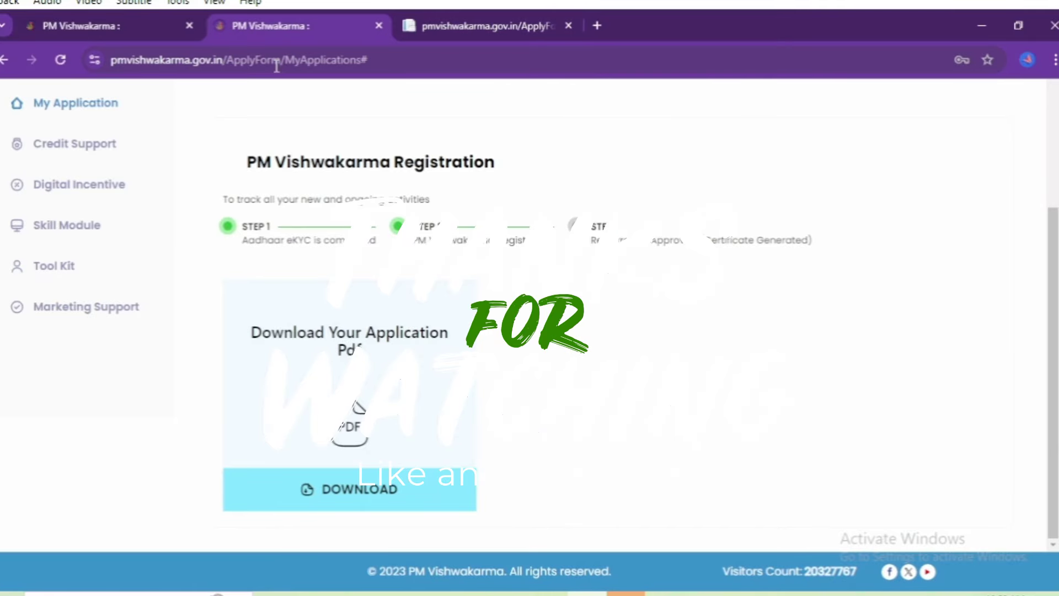
pyautogui.scroll(3, 277, 65)
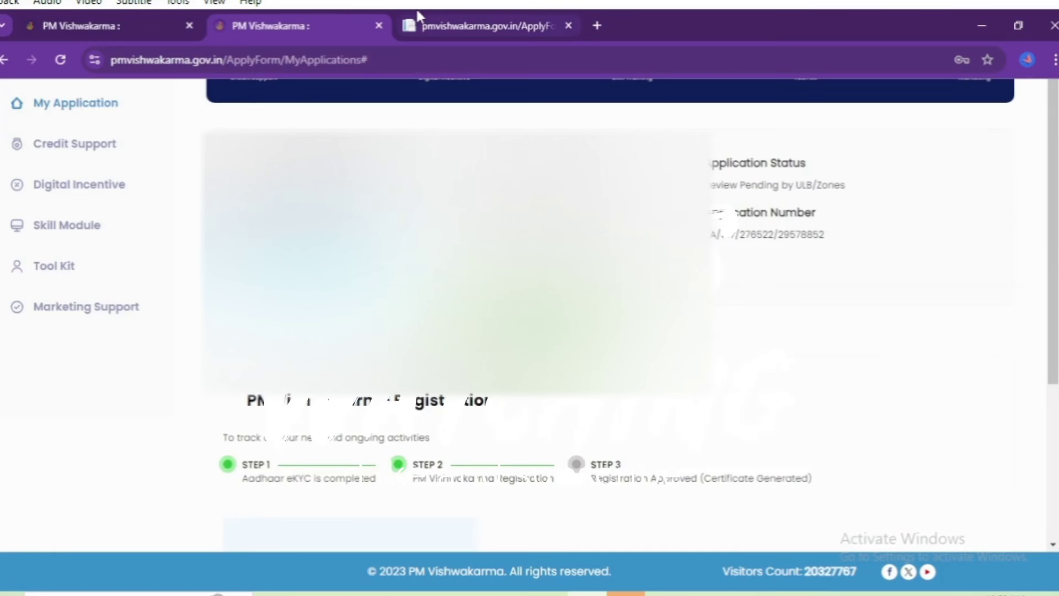
pyautogui.click(447, 25)
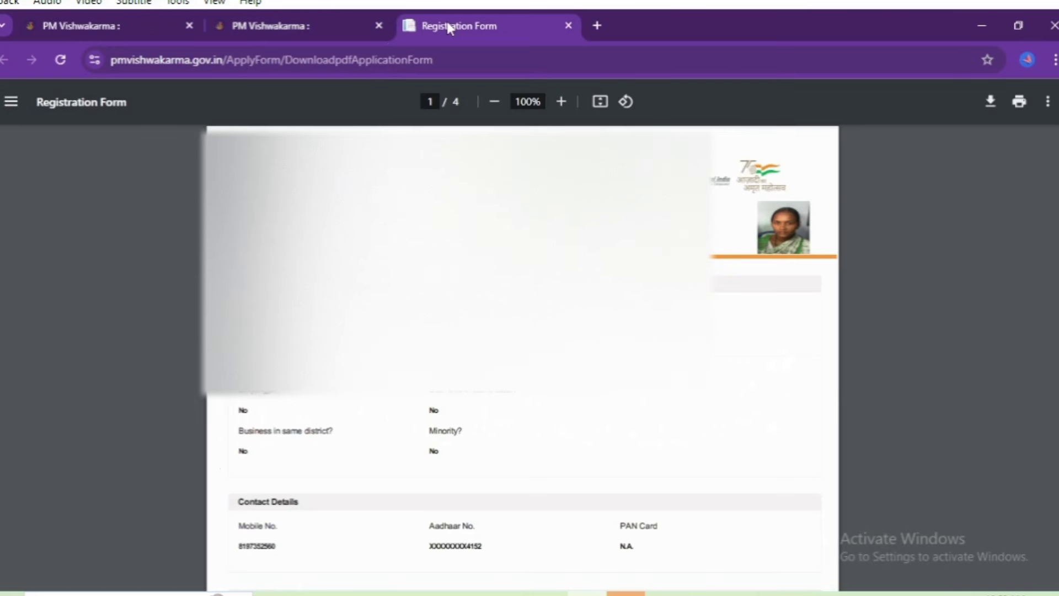